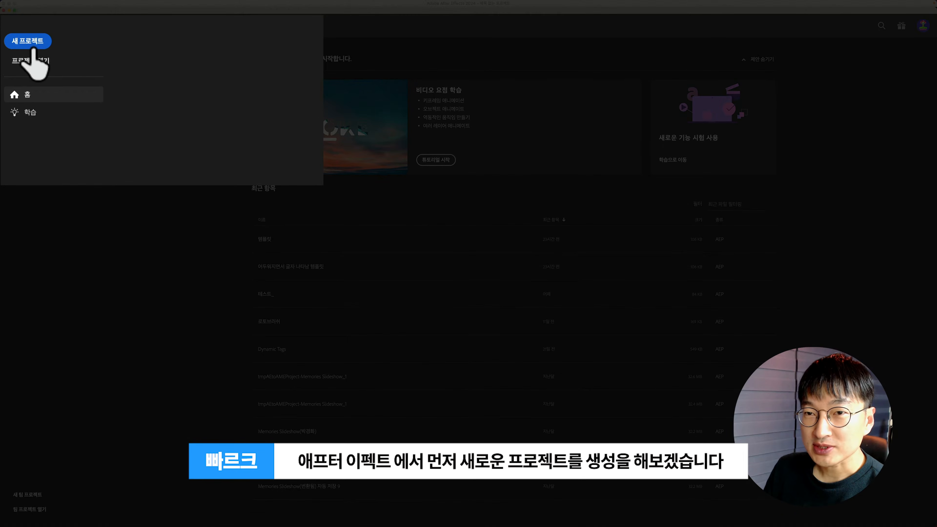
- Create a new project with a 1920x1080, 30 fps, 10-second composition that has a white background
left_click(32, 46)
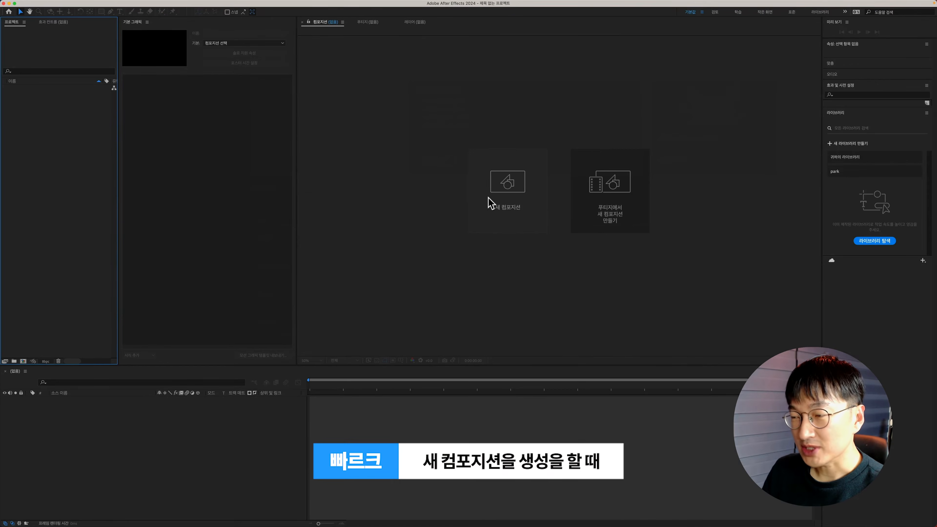
left_click(488, 198)
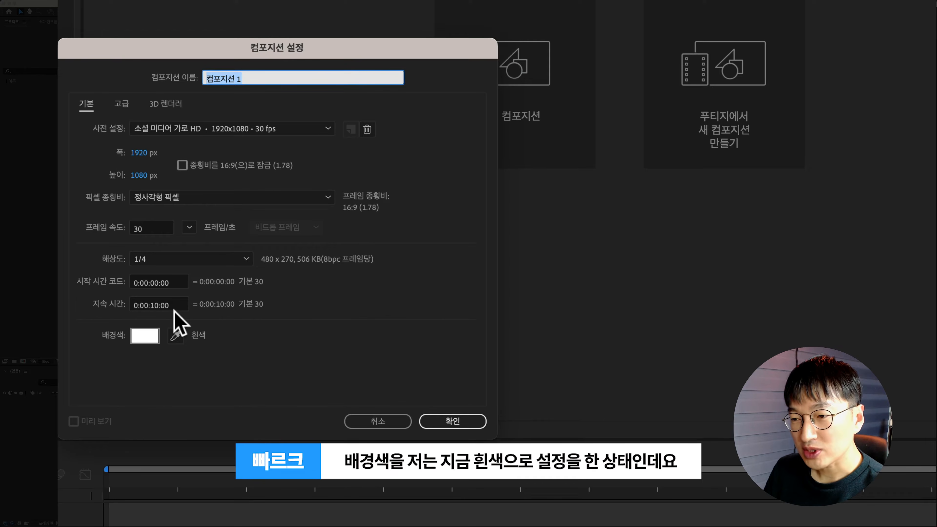
left_click(149, 336)
left_click_drag(376, 266, 344, 244)
left_click(689, 252)
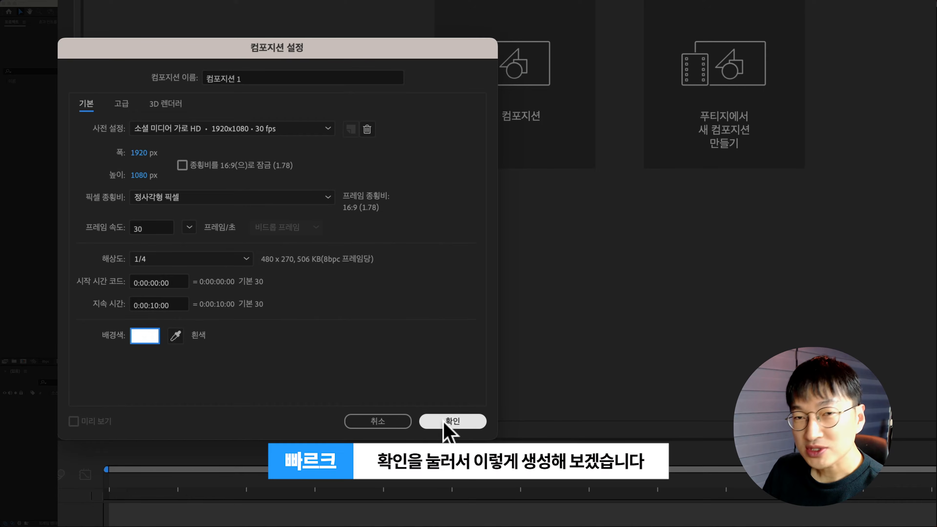
left_click(444, 424)
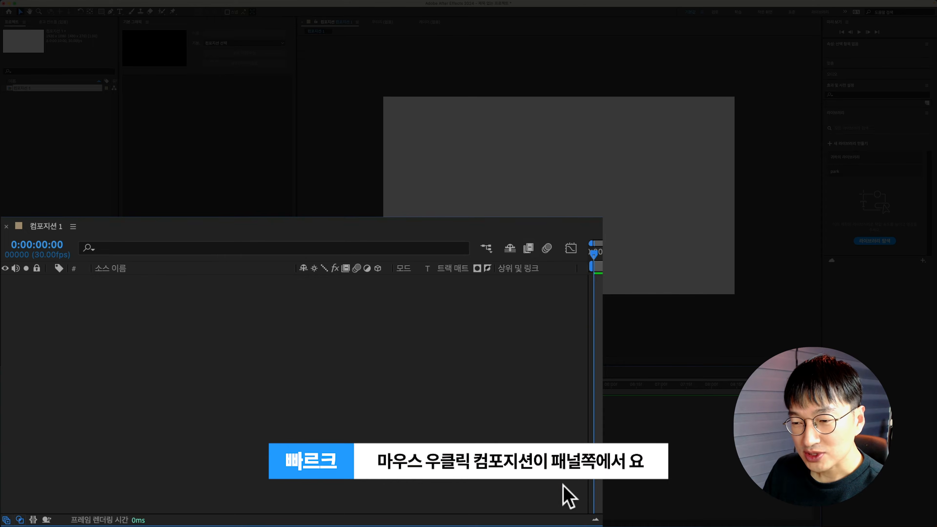
- Add a black 1920x1080 solid layer to the composition
right_click(301, 358)
mouse_move(340, 342)
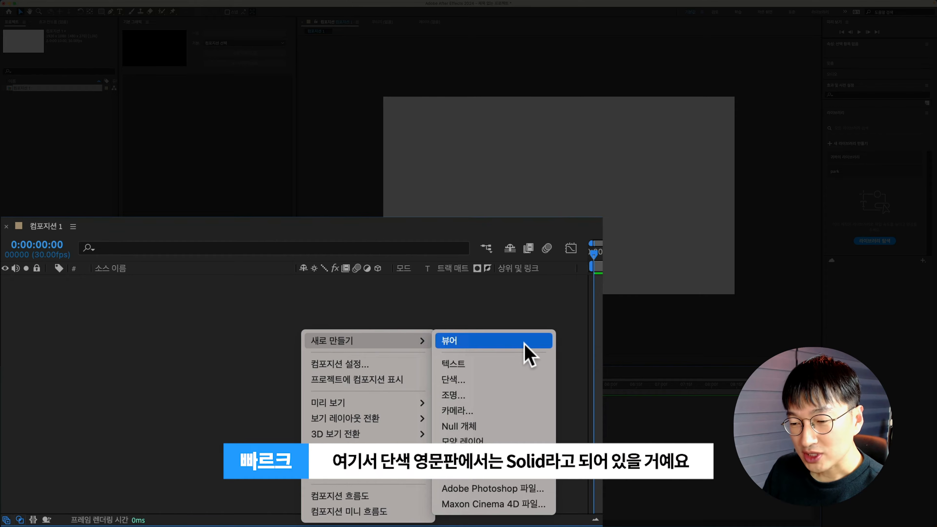
left_click(514, 383)
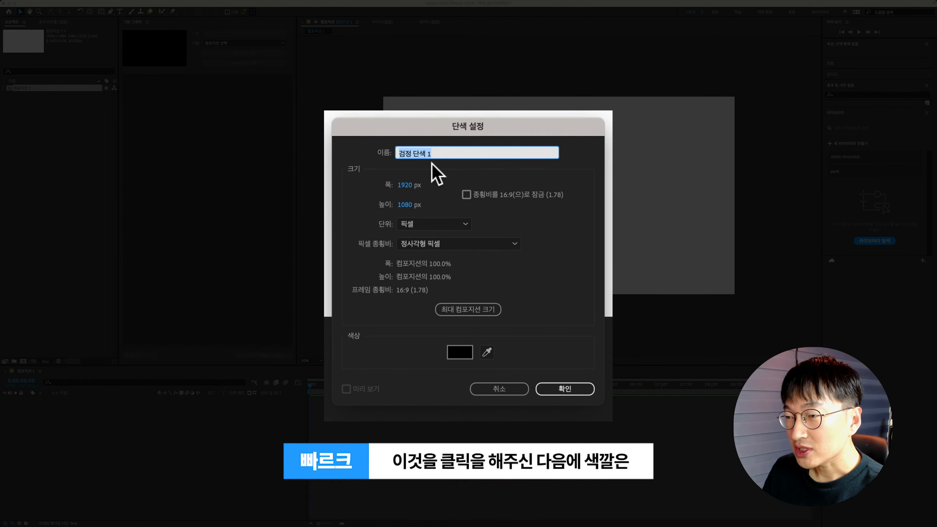
left_click(462, 352)
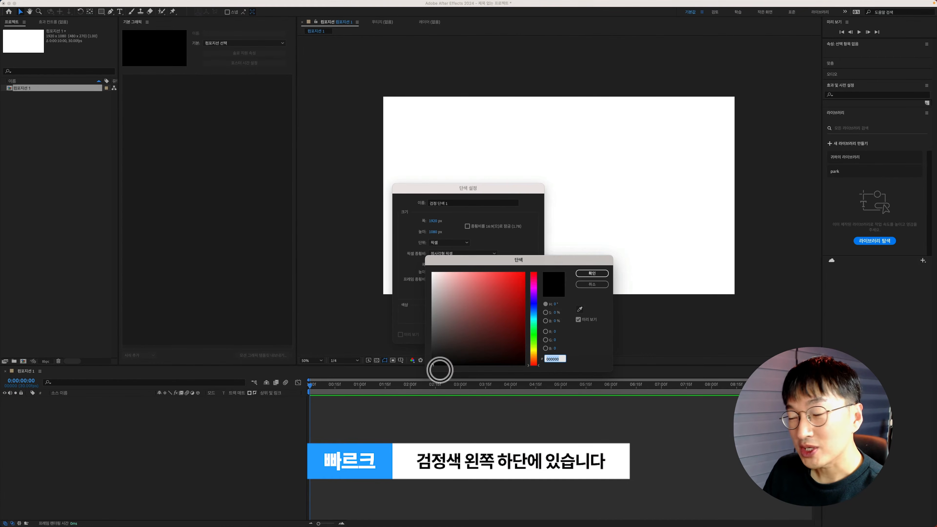
left_click(592, 273)
left_click(532, 335)
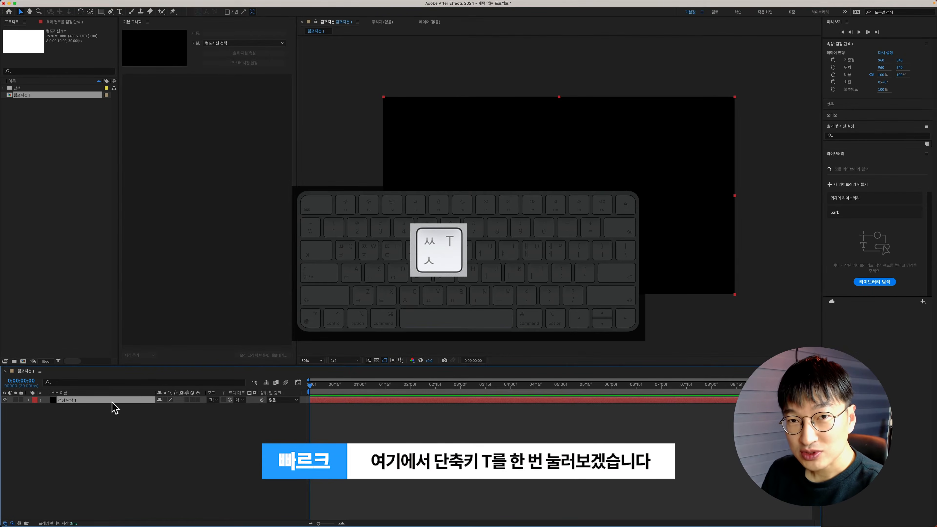
- Set the black solid's opacity to 0% and start opacity keyframing at 0:00:00:00
key("t")
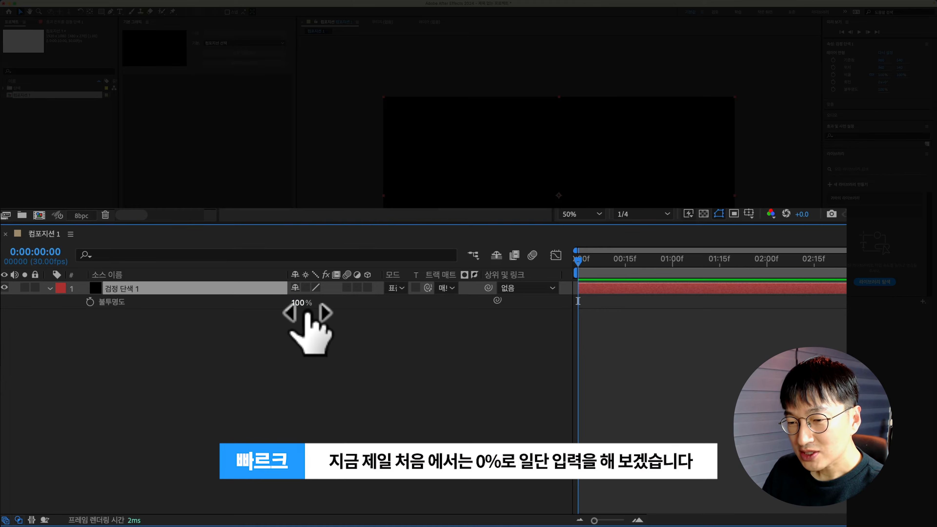
left_click(223, 359)
type("0")
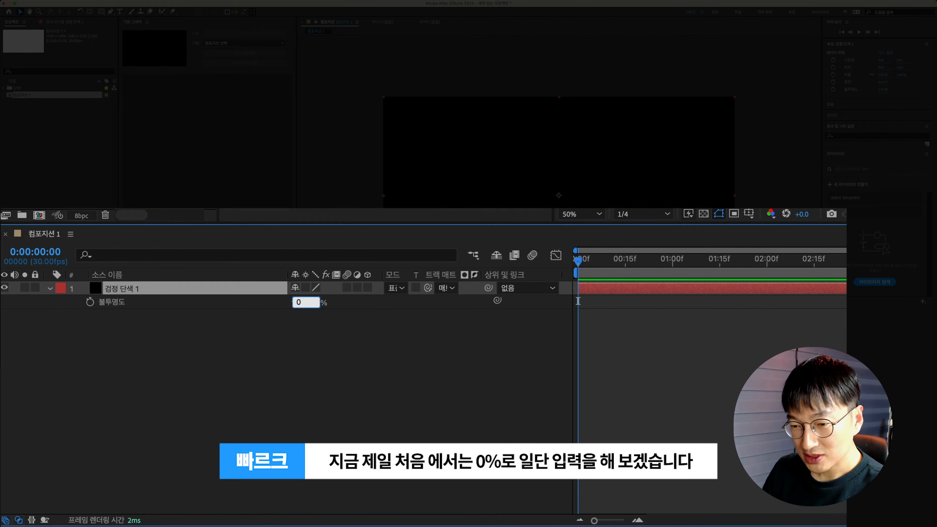
key("Return")
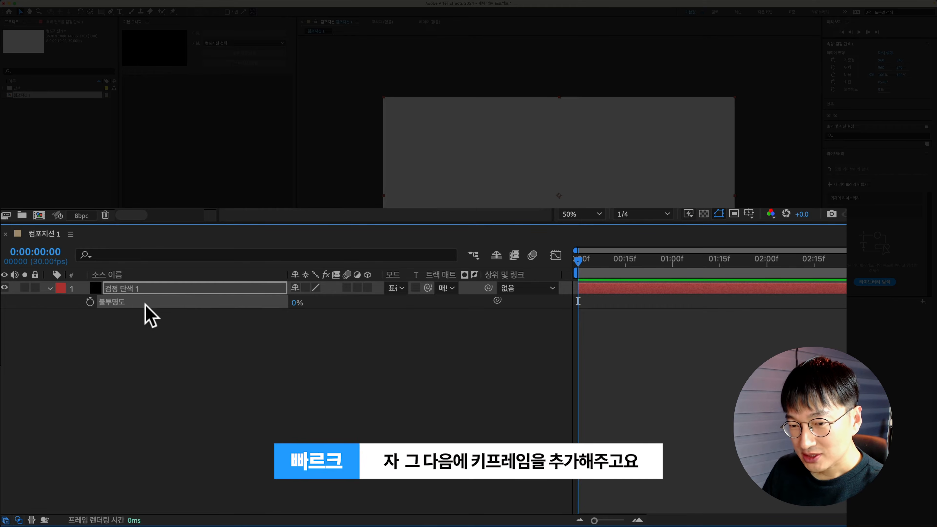
left_click(89, 303)
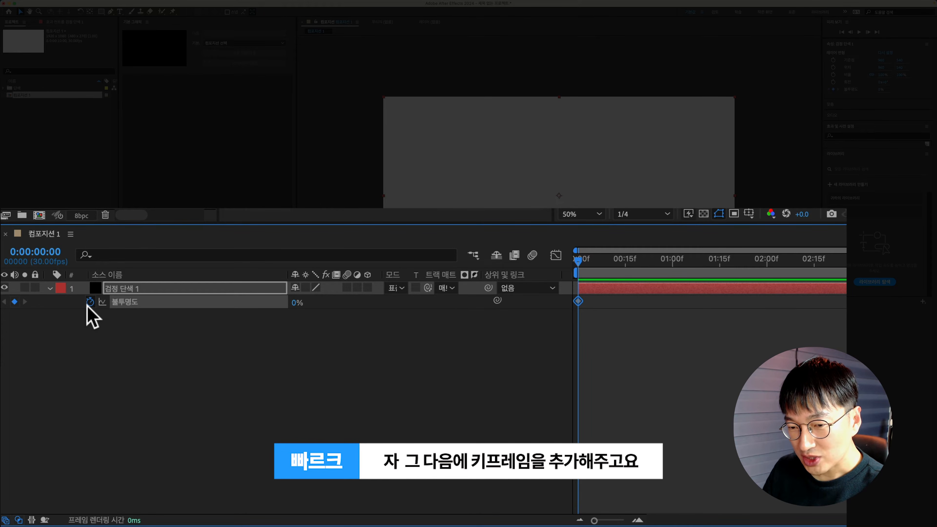
- Add an opacity keyframe of 70% on the solid at frame 7
left_click(75, 256)
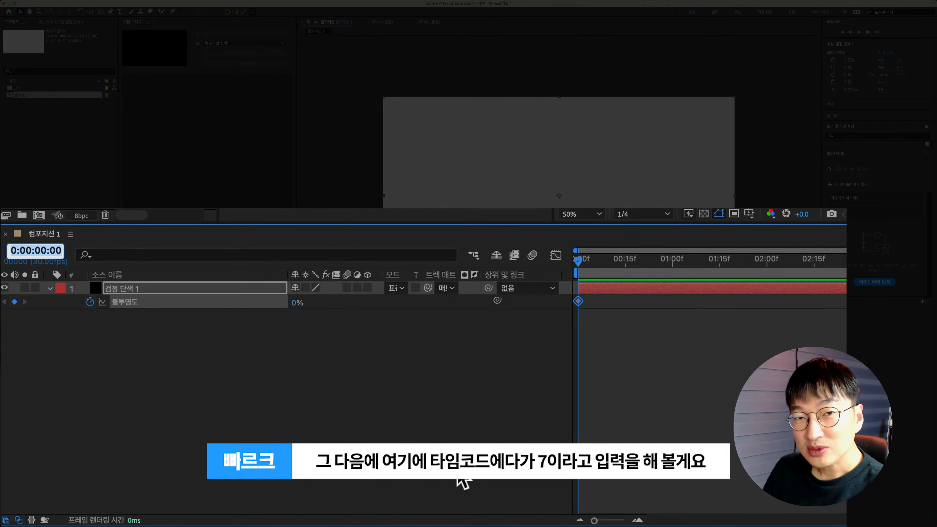
type("7")
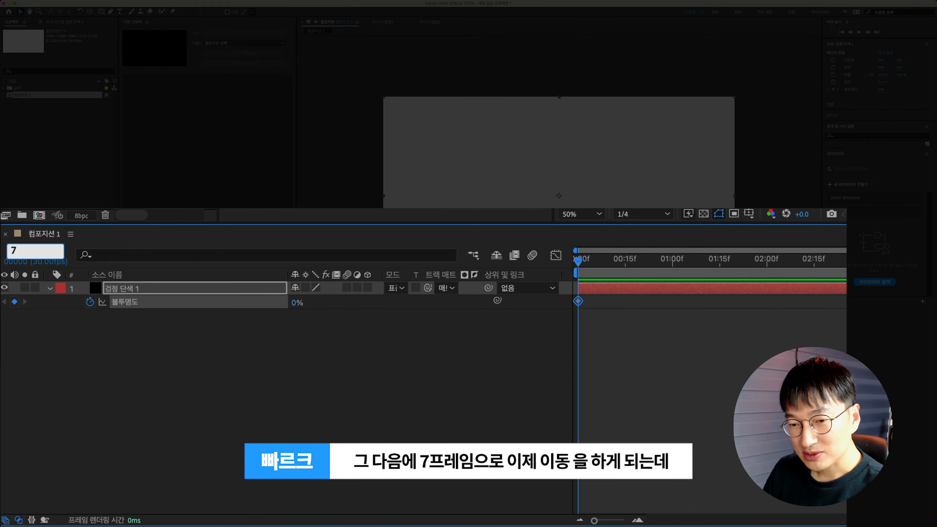
key("Return")
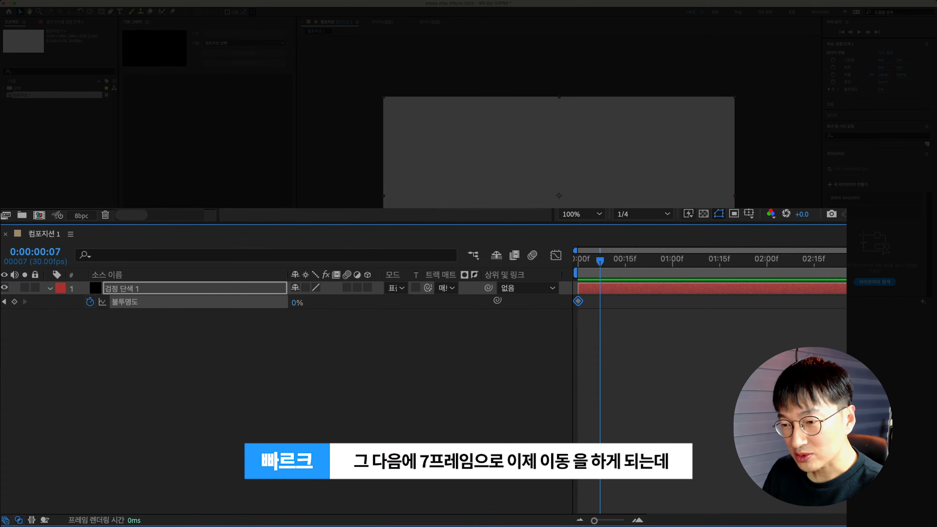
left_click(291, 304)
type("7")
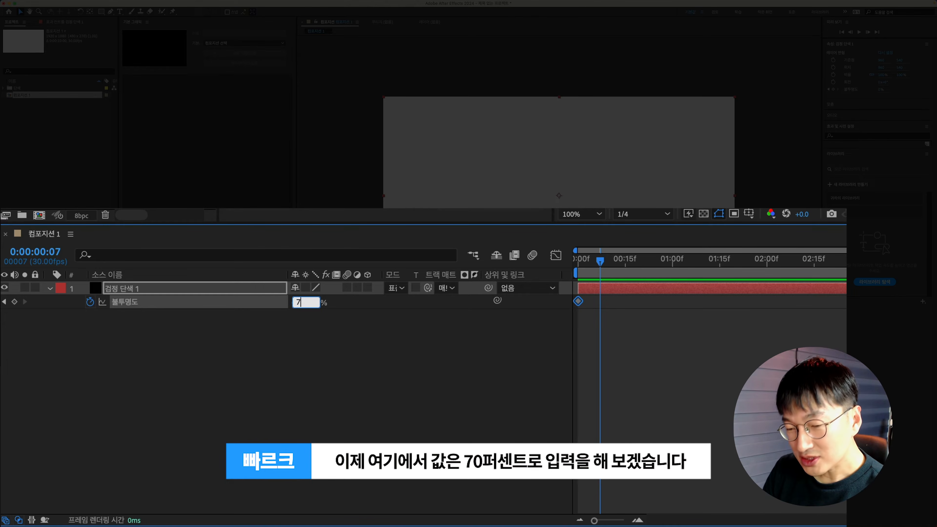
type("0")
key("Return")
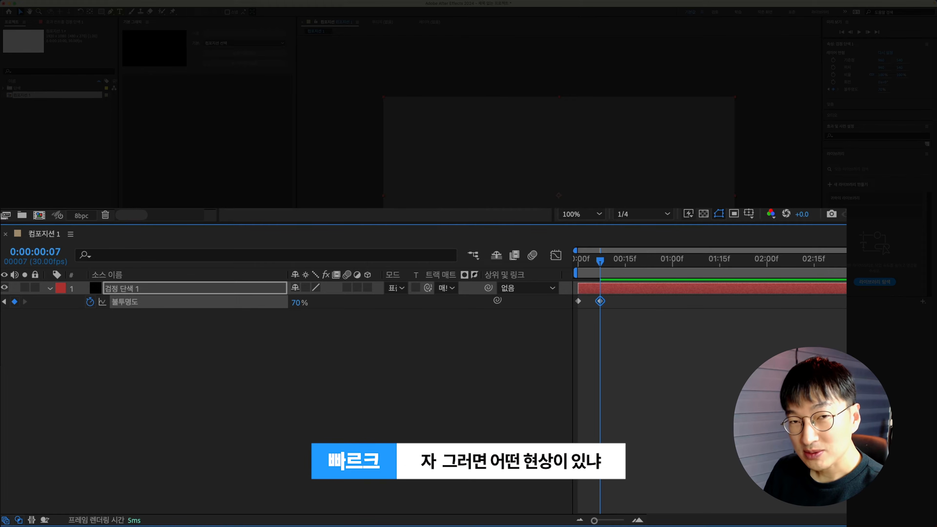
- Preview the solid's opening fade from the start of the timeline
left_click_drag(586, 258, 552, 262)
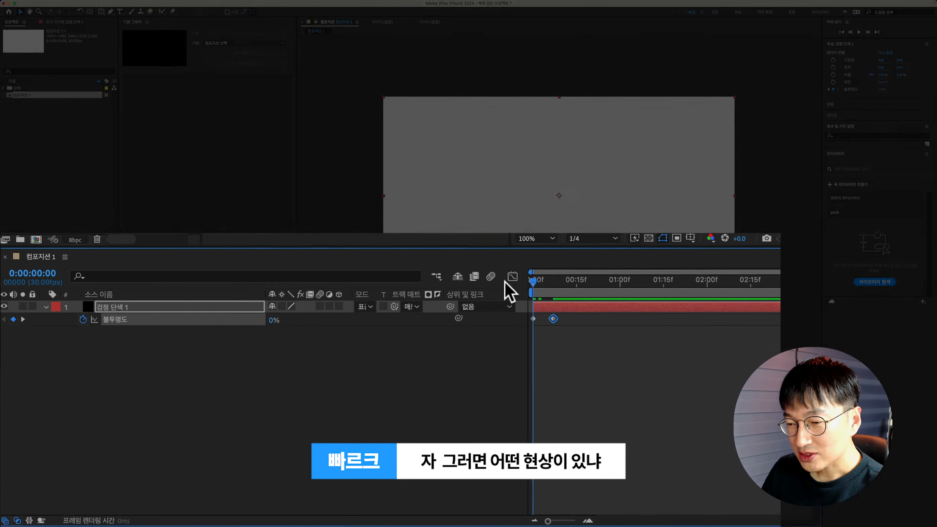
key("space")
key("space")
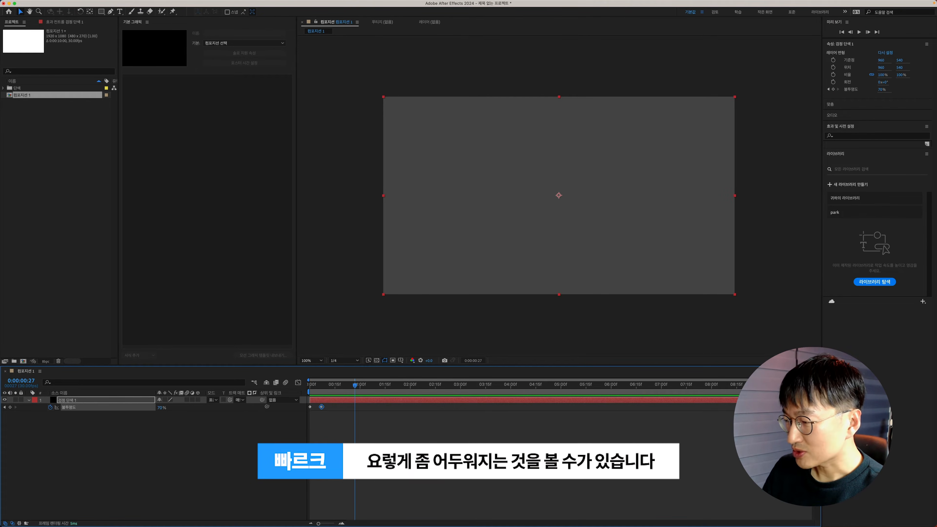
- Add a keyframe holding the solid's current opacity at 0:00:09:20 and set the opacity to 0% at 0:00:09:29
left_click(12, 380)
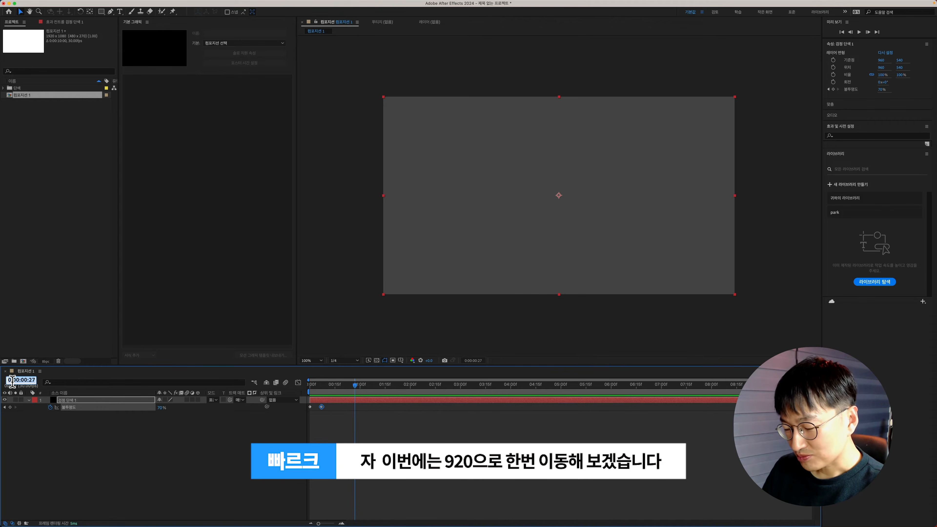
type("9:")
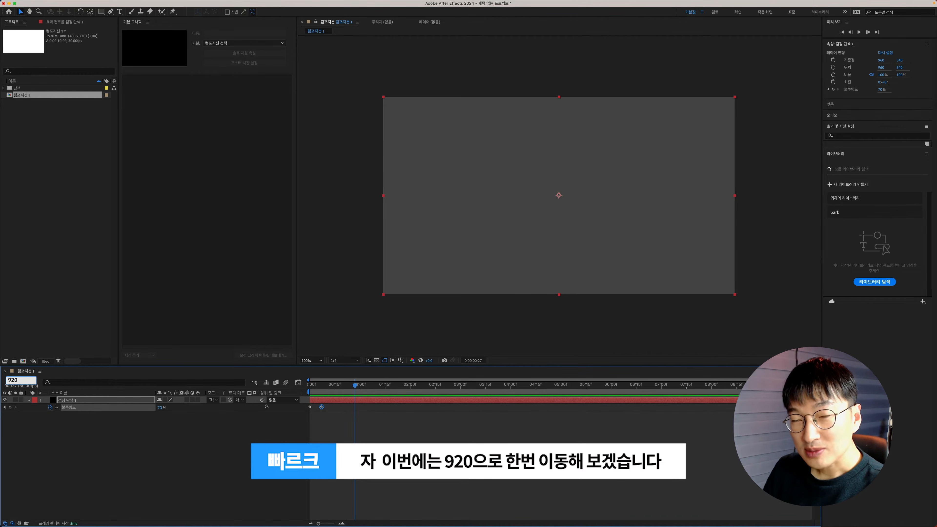
type("20")
key("Return")
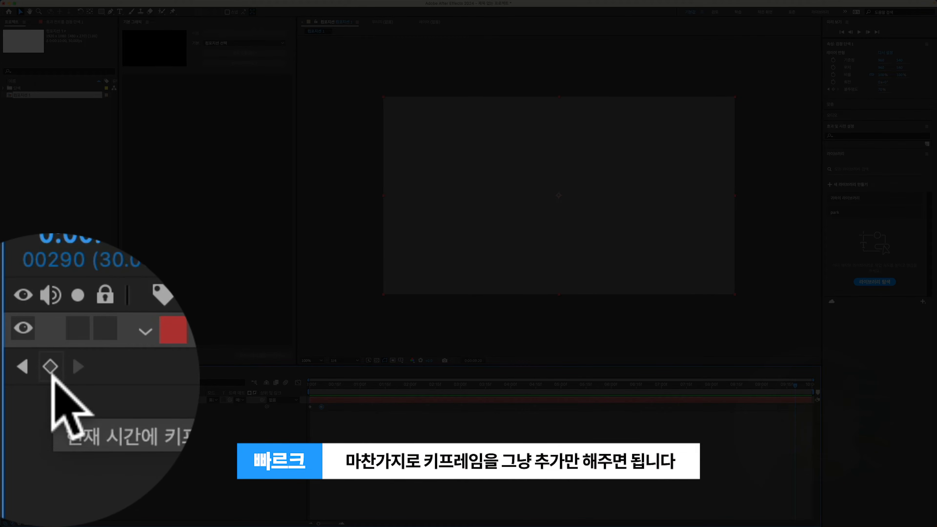
left_click(51, 369)
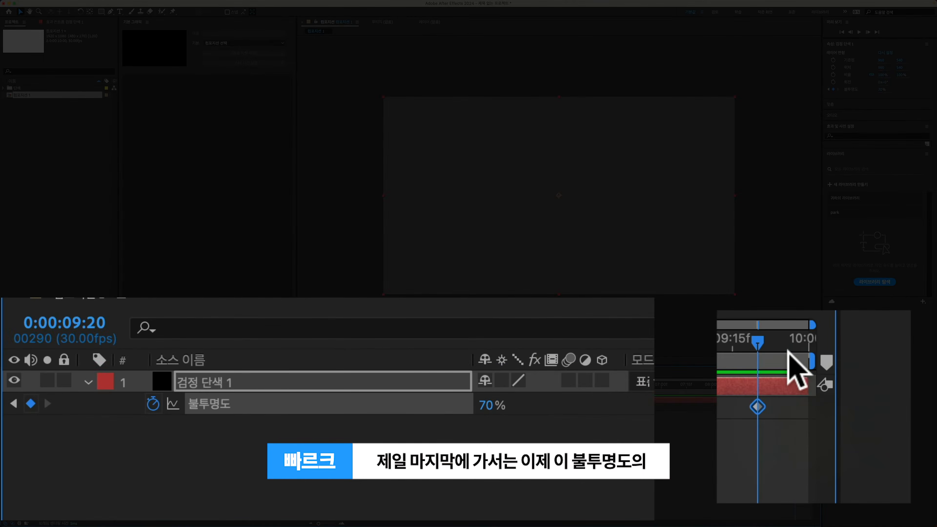
left_click_drag(806, 386, 811, 386)
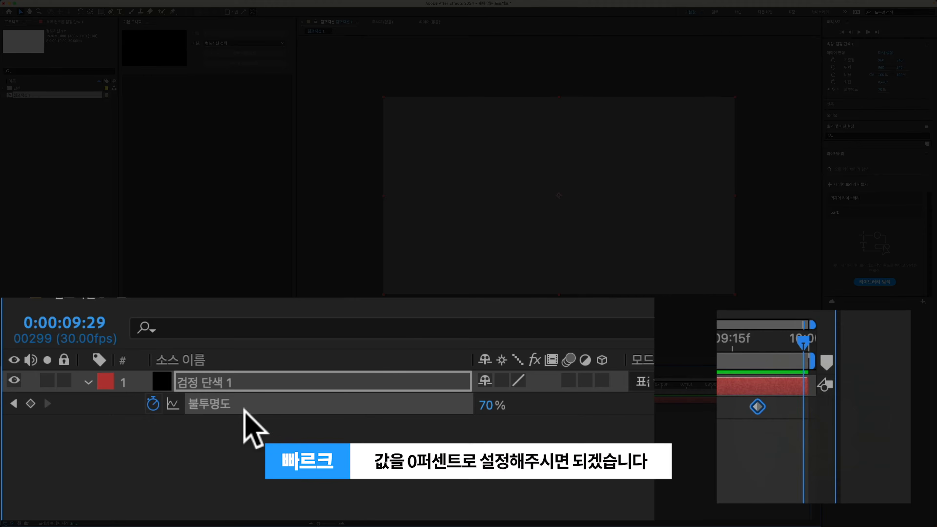
left_click_drag(505, 410, 255, 406)
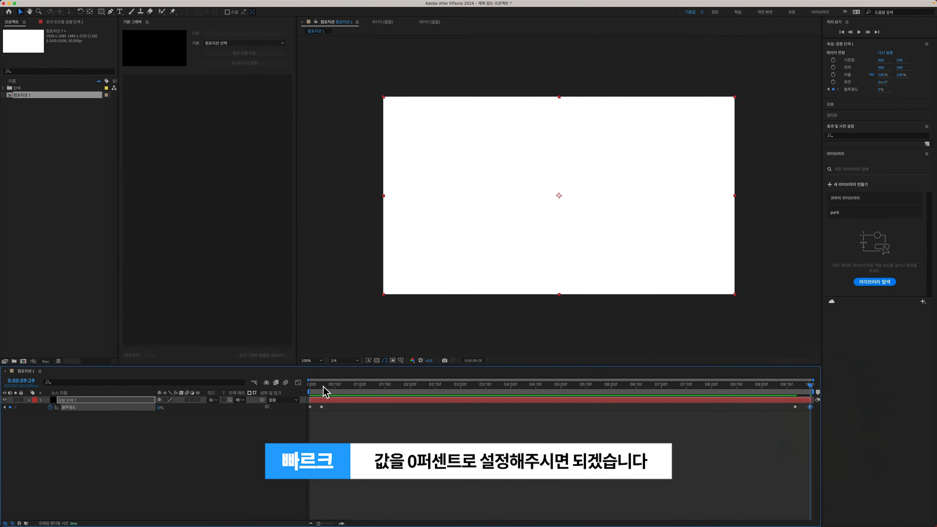
- Play back the solid's complete opacity animation to check both the opening and closing fades
key("space")
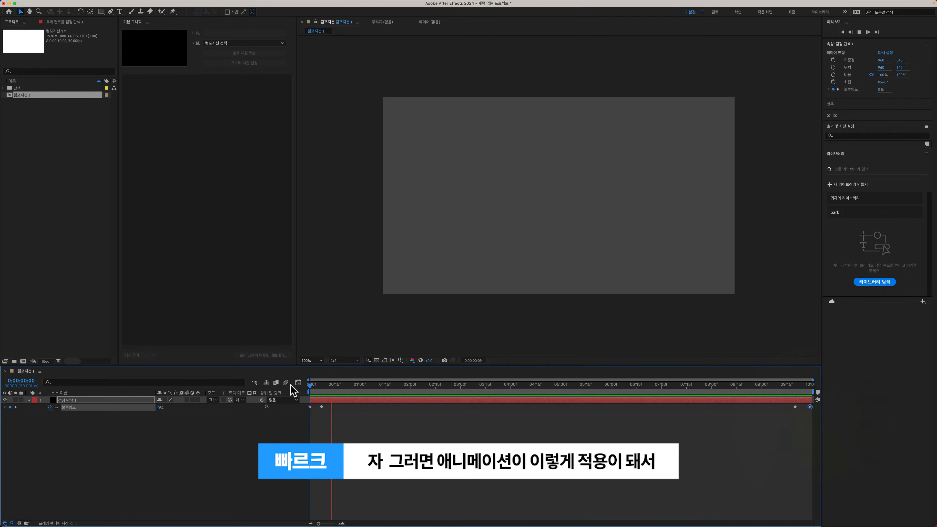
left_click(783, 386)
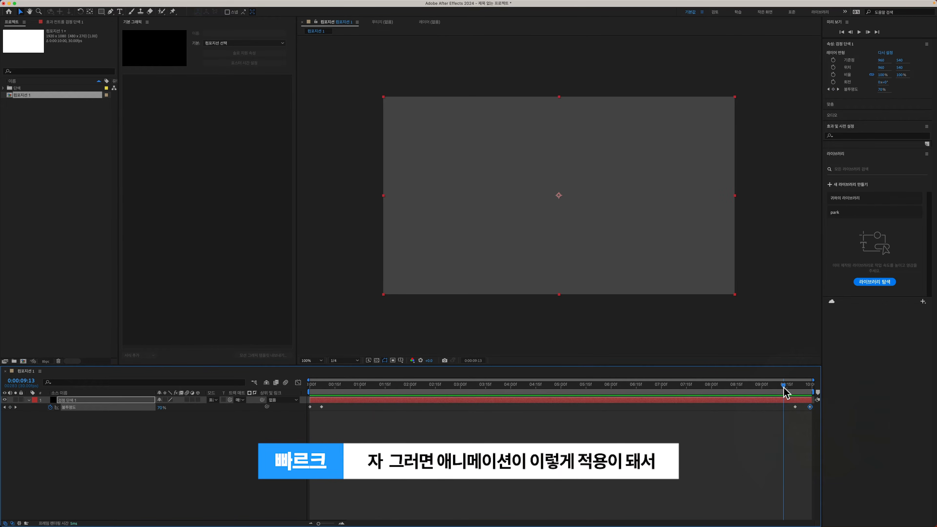
key("space")
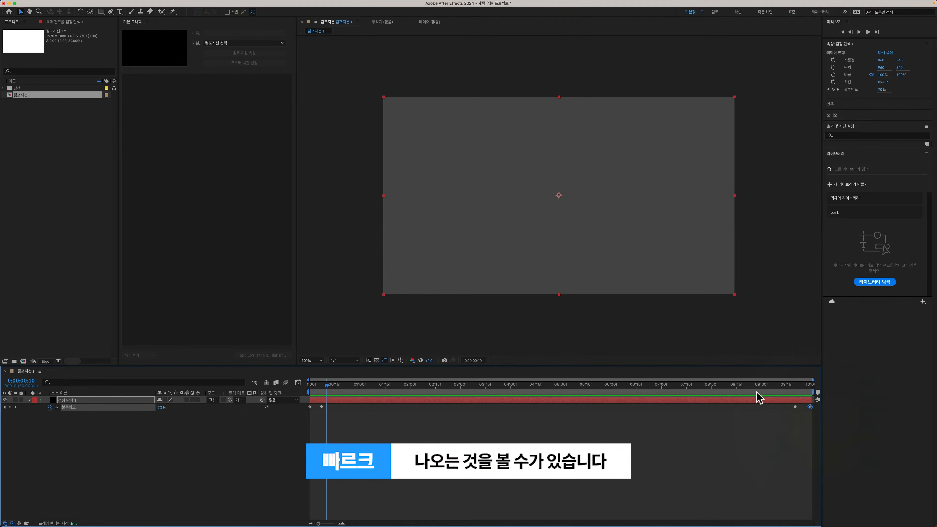
- Create a text layer reading "1" and move it slightly upward from the middle of the frame
left_click(206, 450)
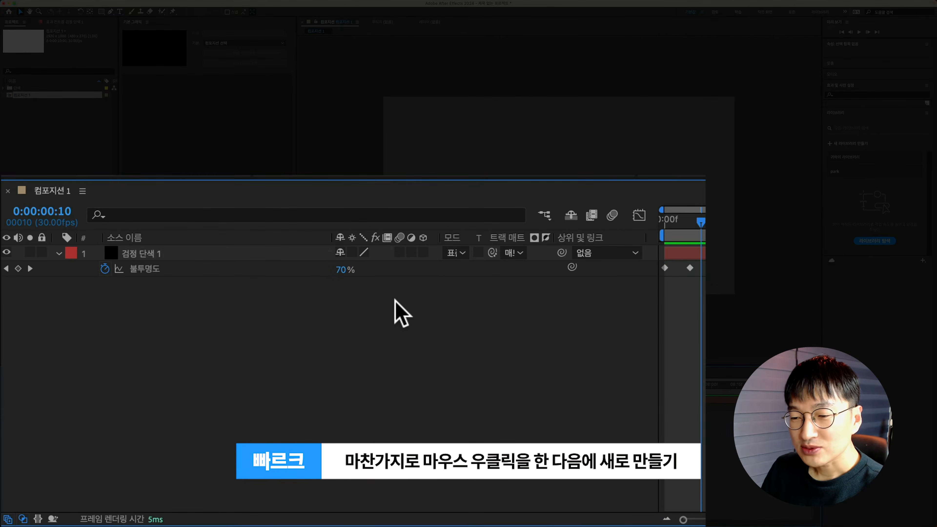
right_click(184, 422)
mouse_move(445, 316)
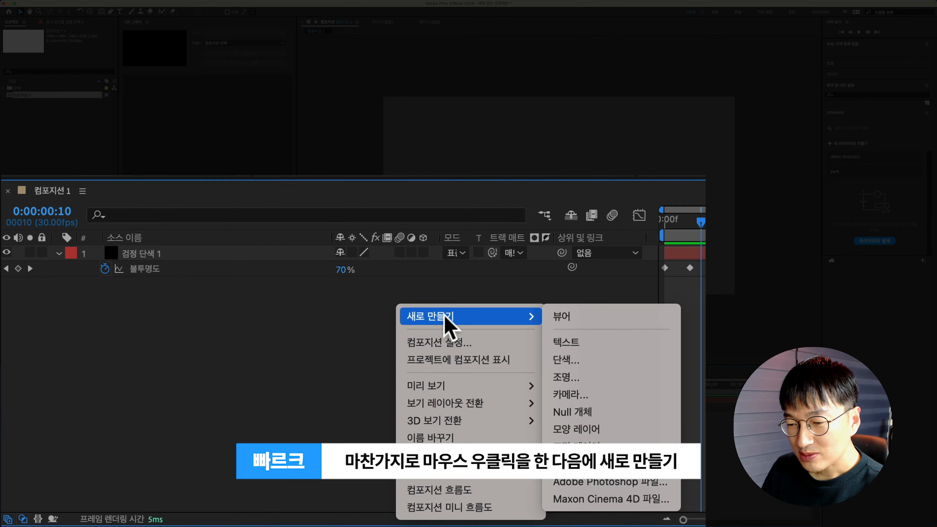
left_click(577, 343)
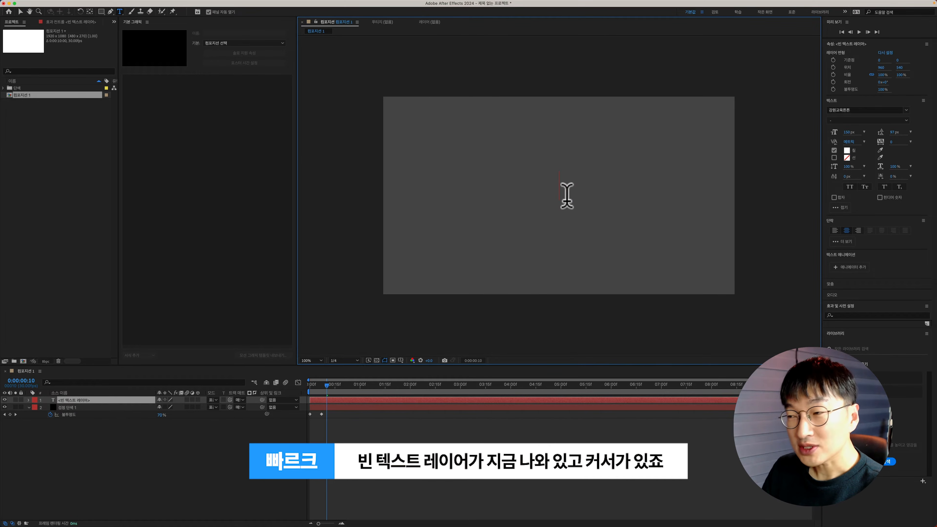
type("1")
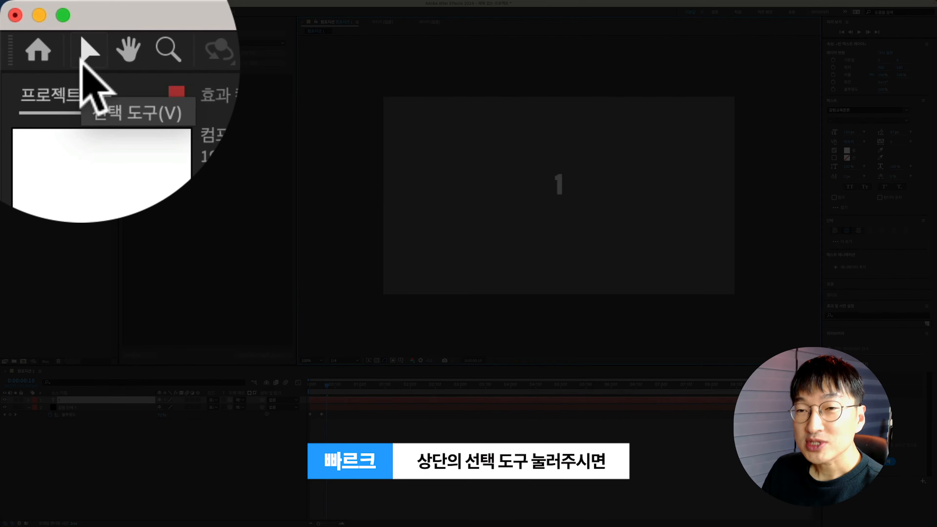
left_click(20, 12)
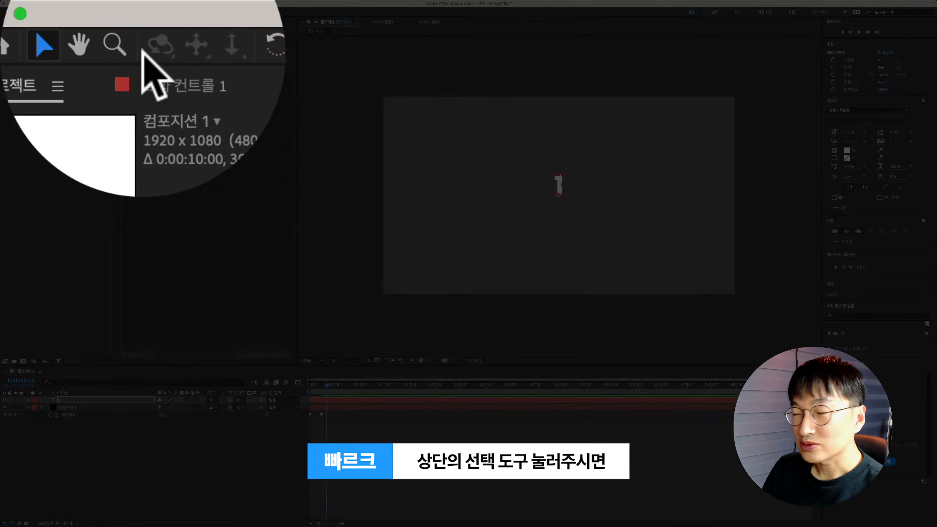
left_click_drag(557, 176, 563, 168)
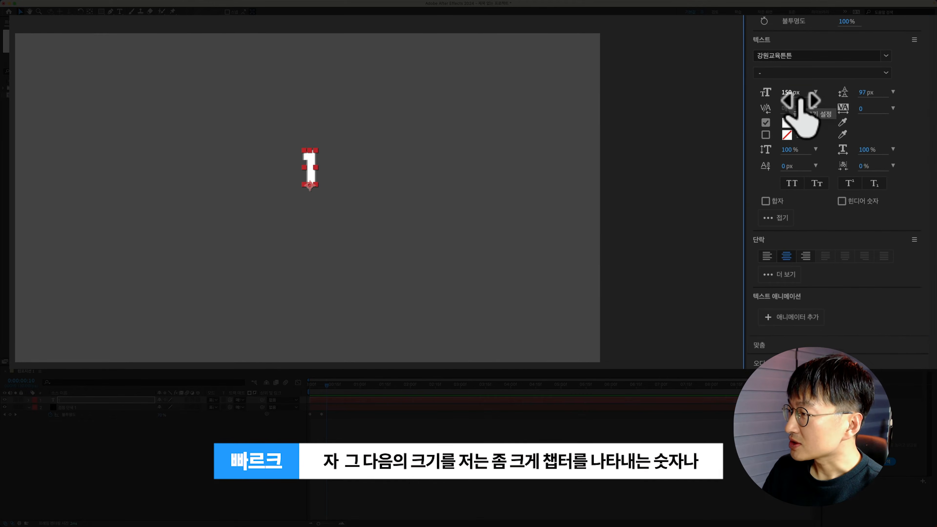
- Enlarge the font size of the "1" text to about 360 px and deselect the layer
left_click(847, 134)
type("150")
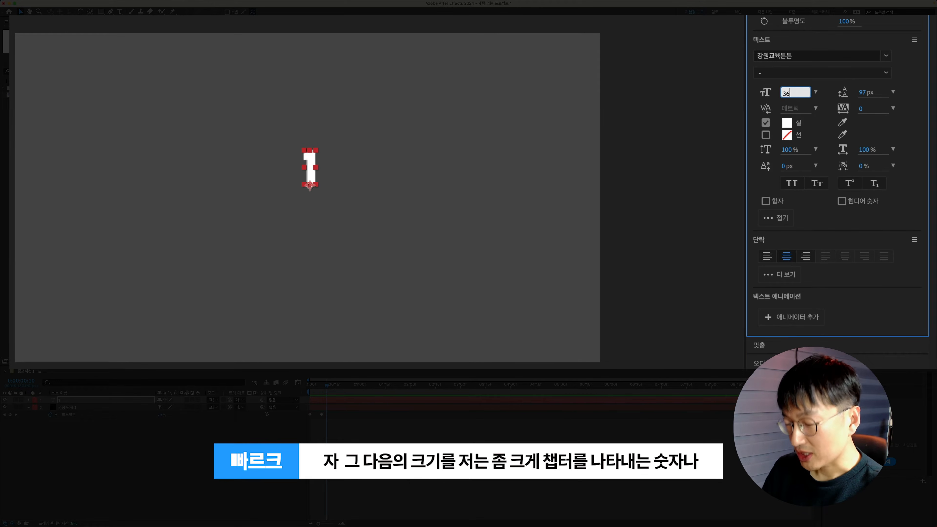
key("Return")
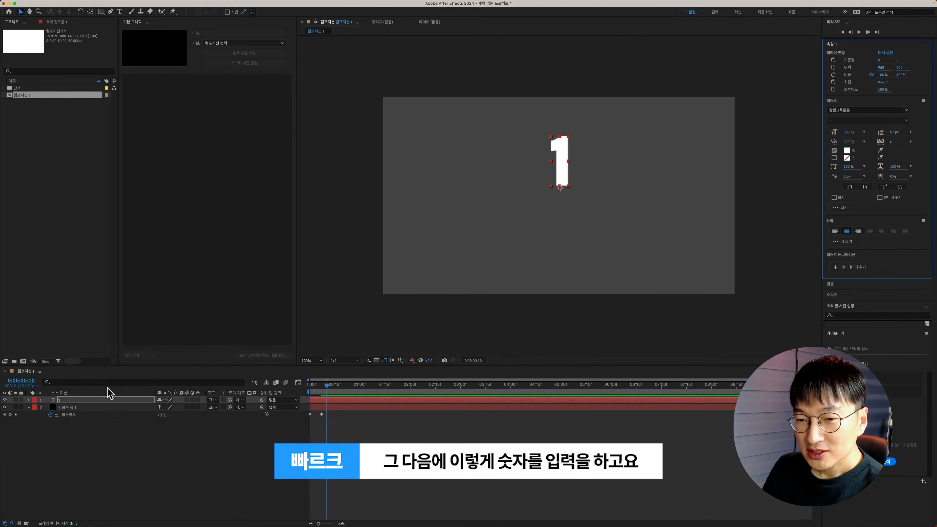
left_click(105, 444)
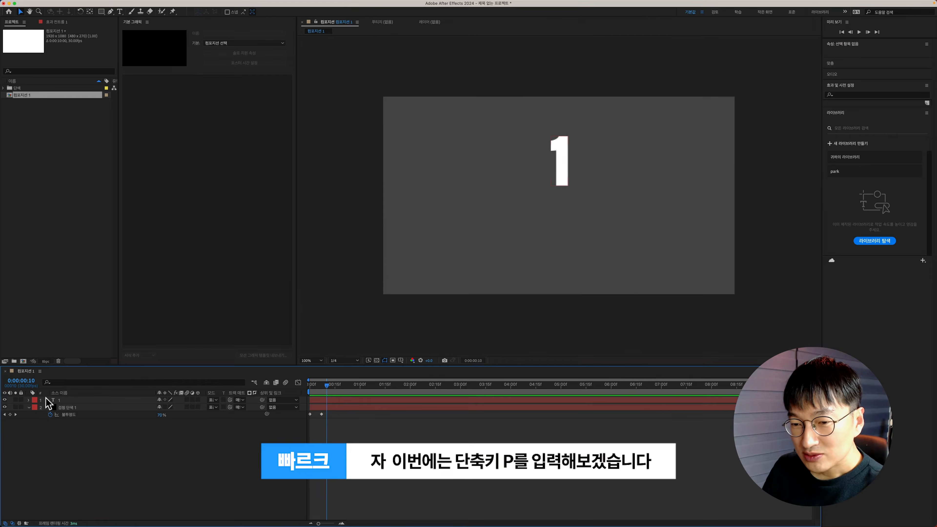
- Reveal the Position property of the "1" text layer and set its X value to 960
left_click(74, 400)
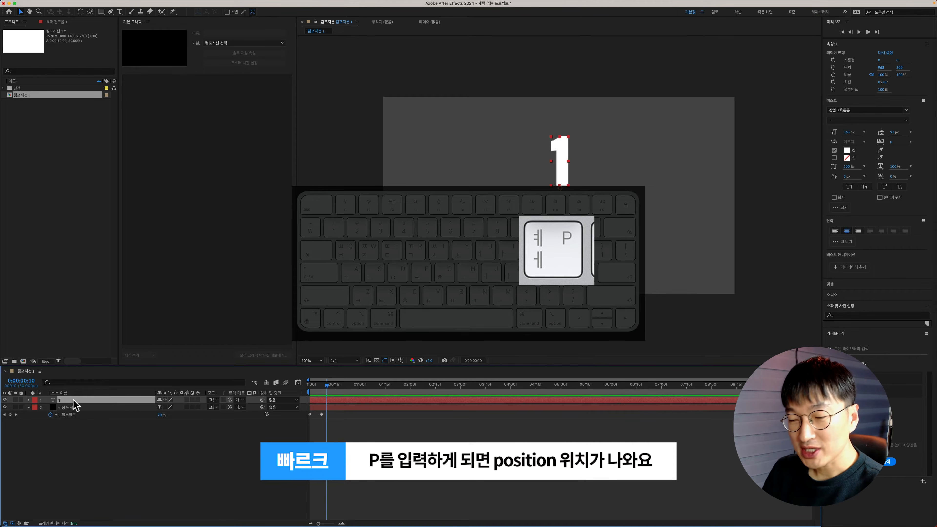
key("p")
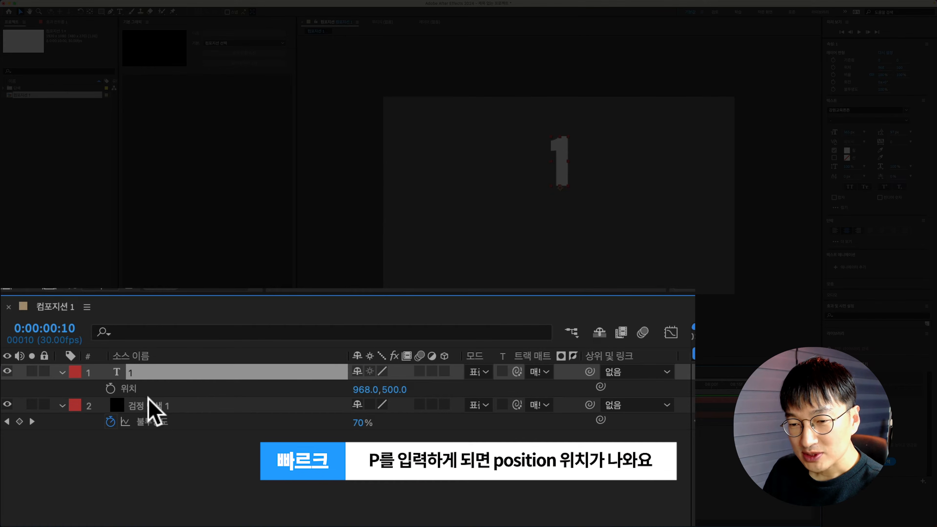
left_click(136, 390)
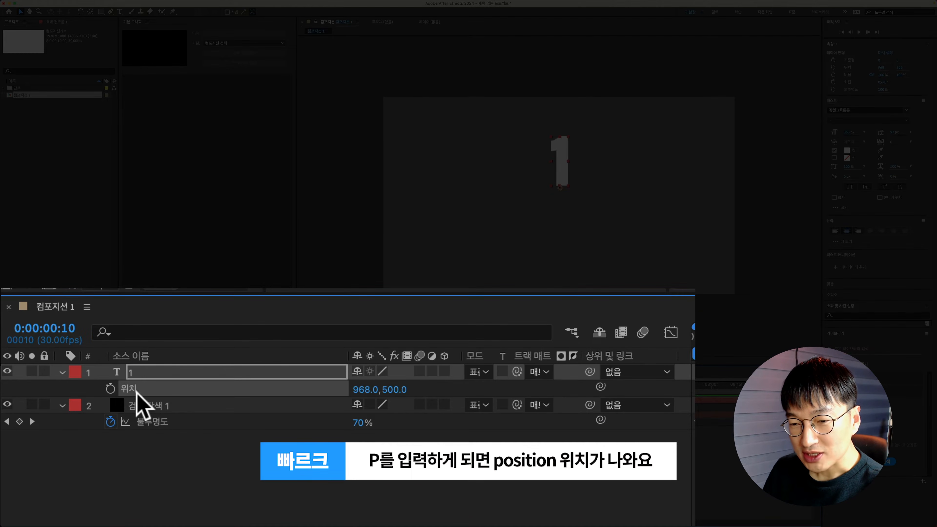
left_click(366, 390)
key("Tab")
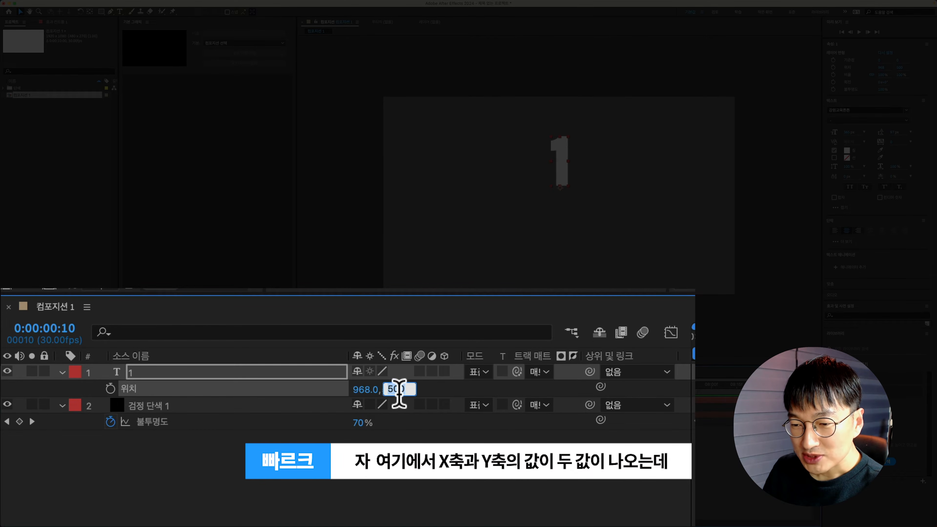
left_click(449, 397)
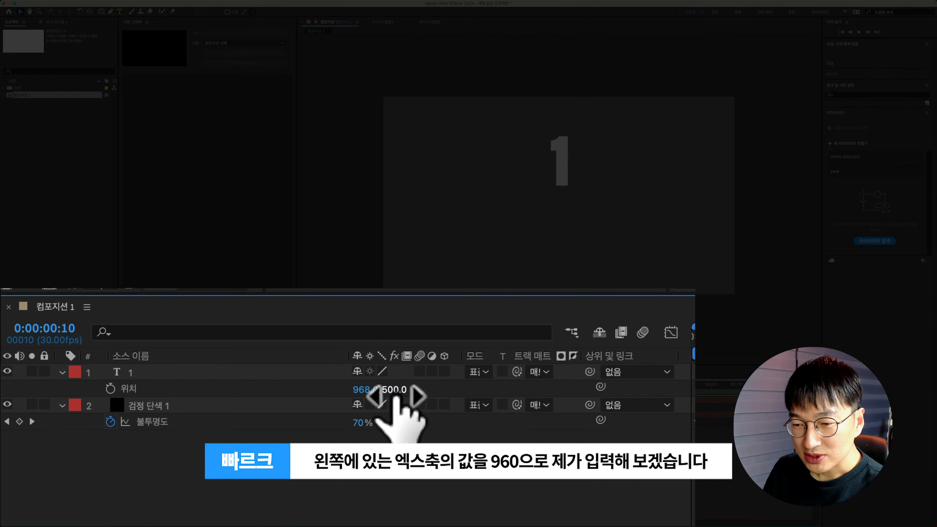
left_click(367, 390)
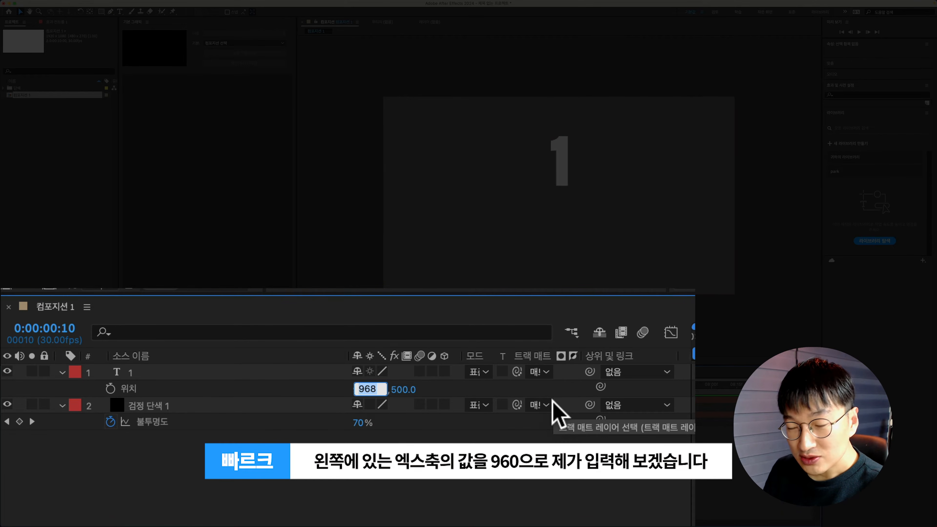
type("96")
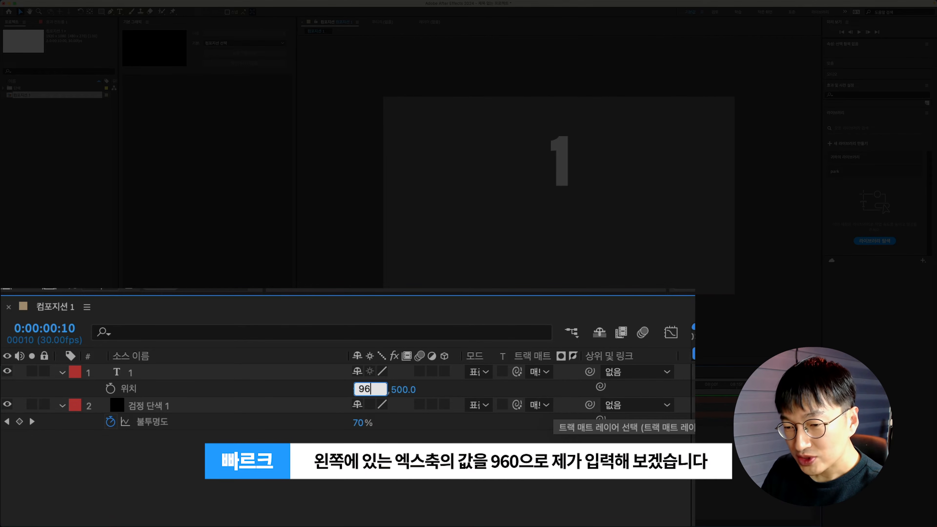
type("0")
key("Return")
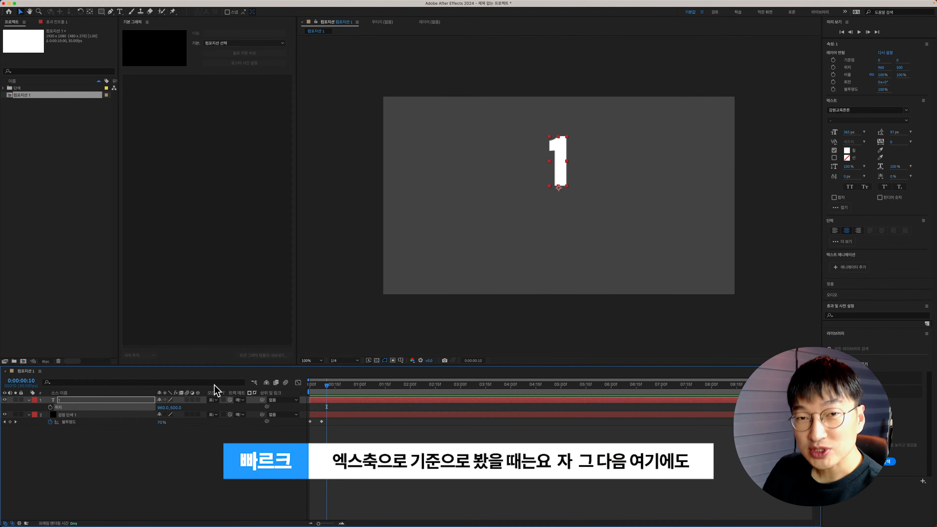
- Set the "1" text layer's opacity to 0% at 0:00:00:00 and start keyframing it there
left_click(112, 401)
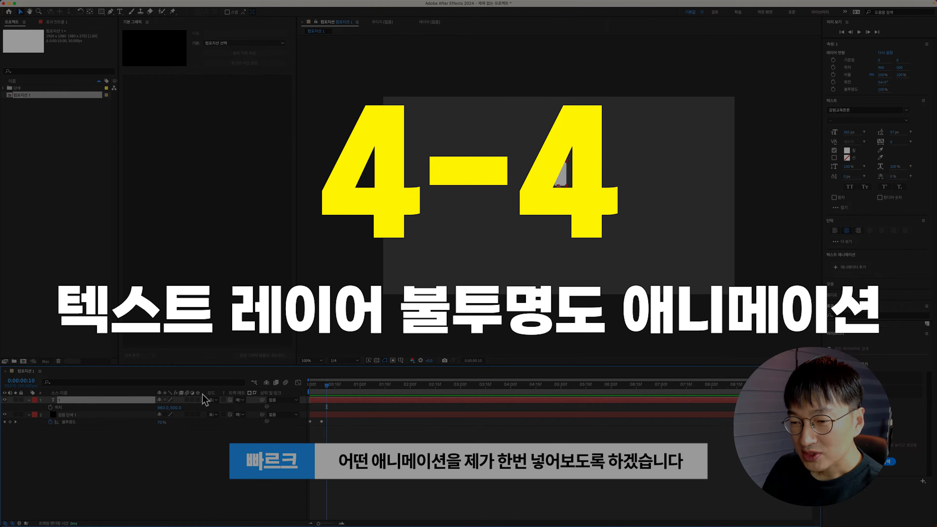
left_click_drag(325, 386, 305, 388)
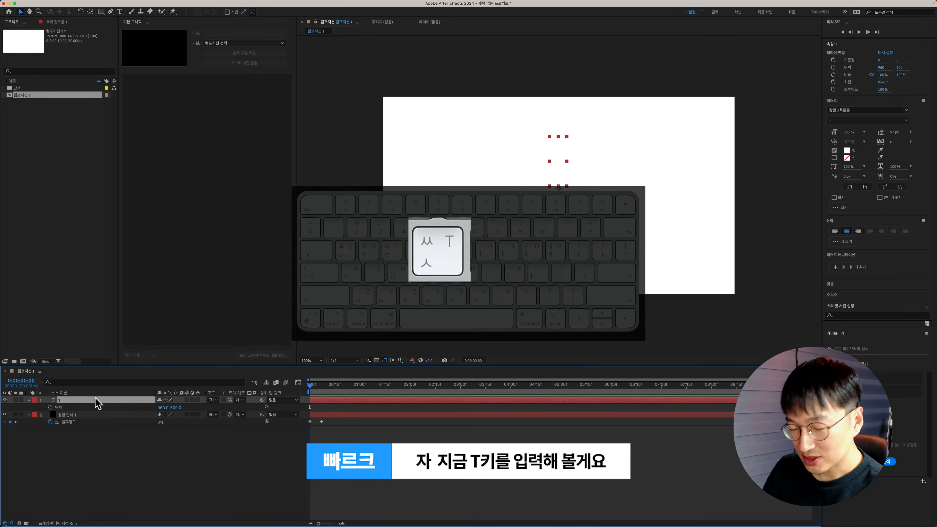
key("t")
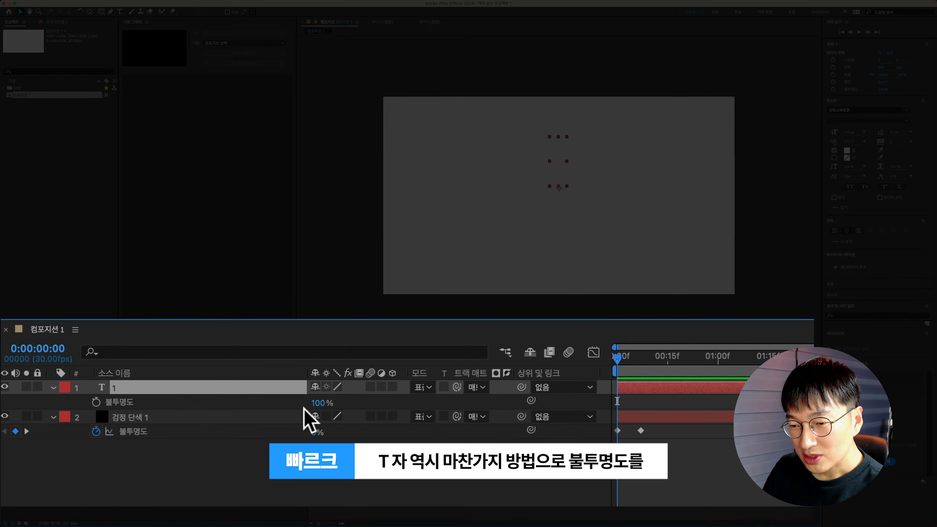
left_click(326, 404)
type("0")
key("Return")
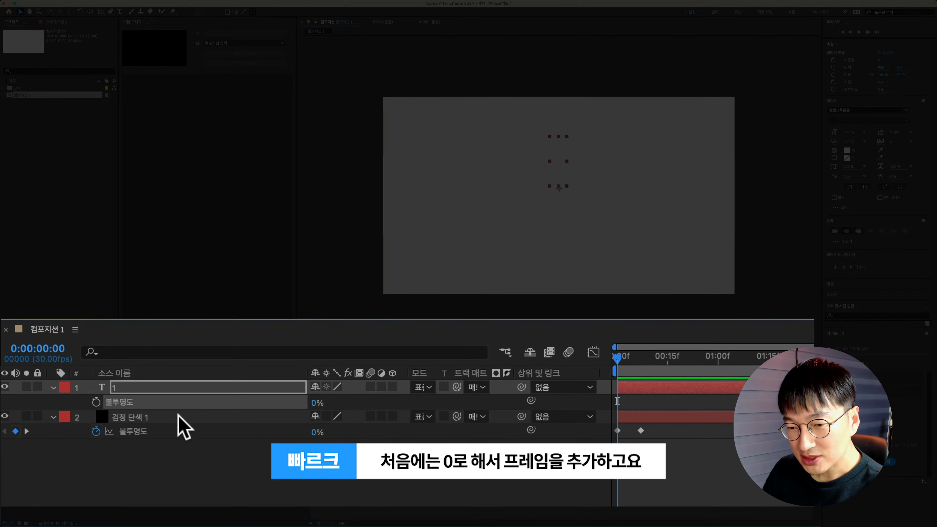
left_click(95, 402)
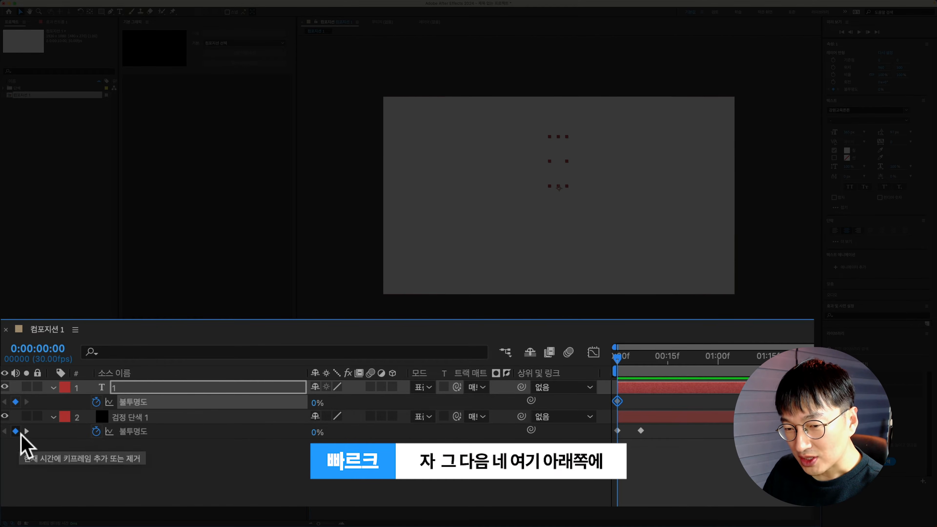
- Go to the black solid's opacity keyframe at 0:00:00:07 and set the "1" text layer's opacity to 100% there
left_click(132, 416)
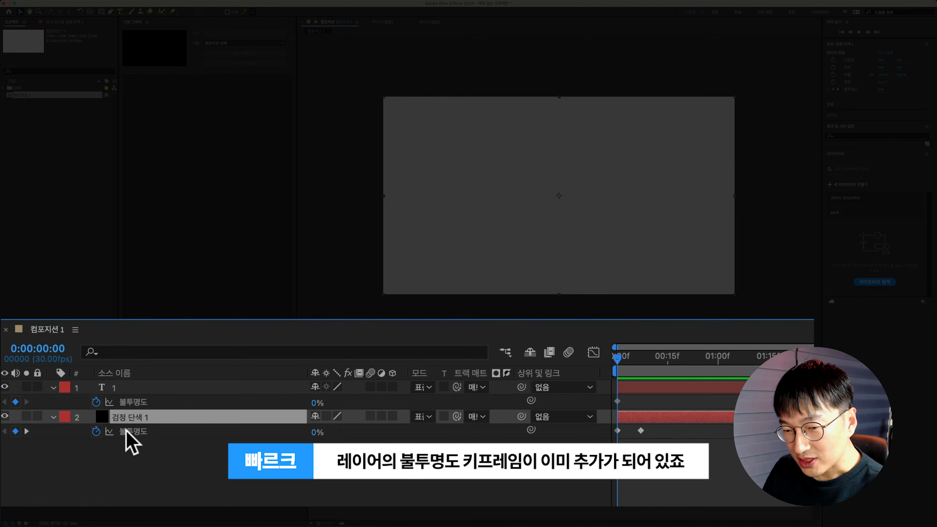
left_click(27, 431)
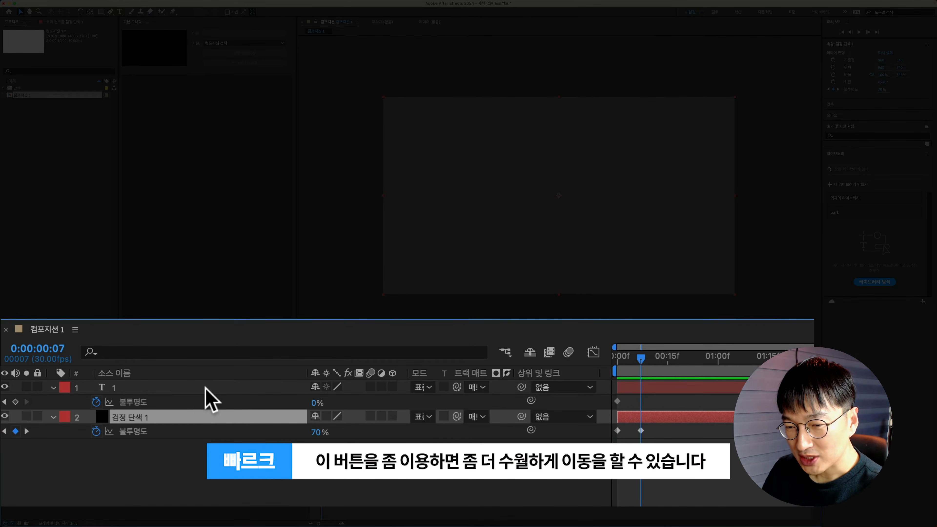
left_click(205, 387)
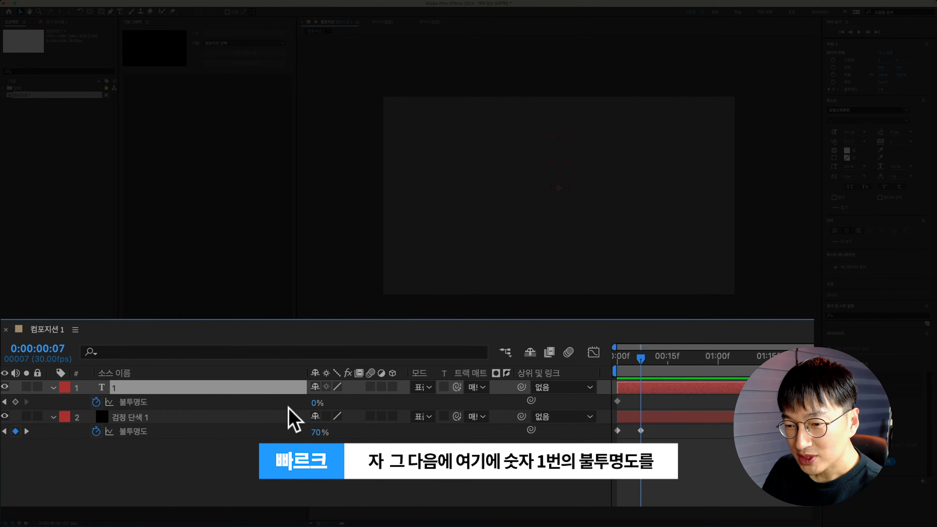
left_click(317, 403)
type("100")
key("Return")
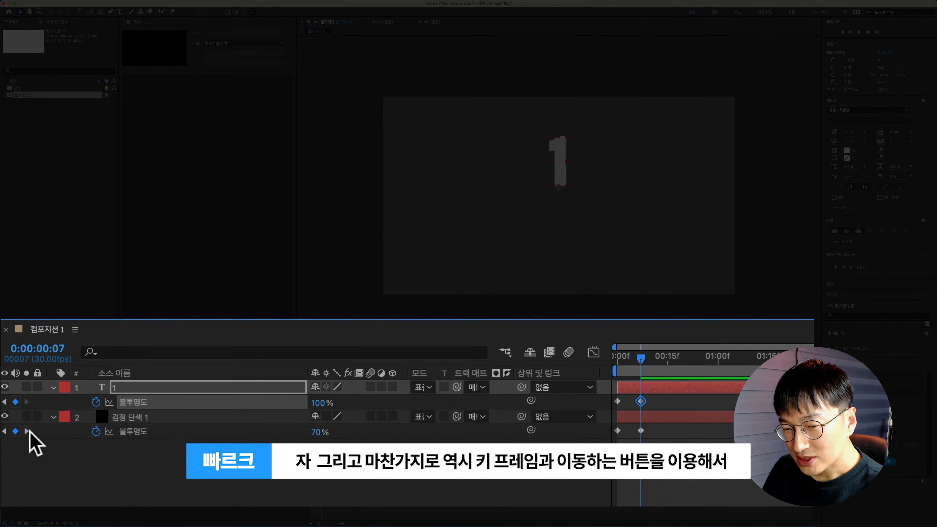
- Add a keyframe holding the text layer's current opacity at 0:00:09:20 and set its opacity to 0% at 0:00:09:29
left_click(28, 431)
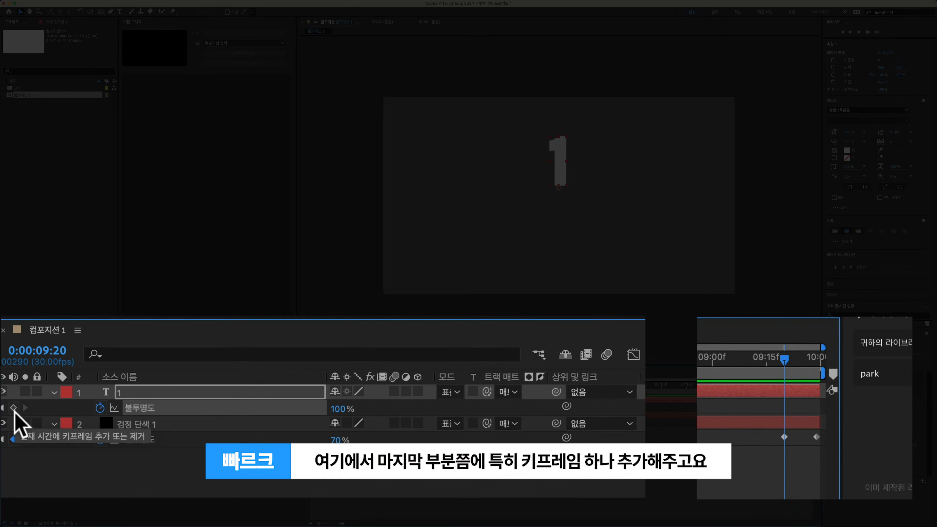
left_click(13, 407)
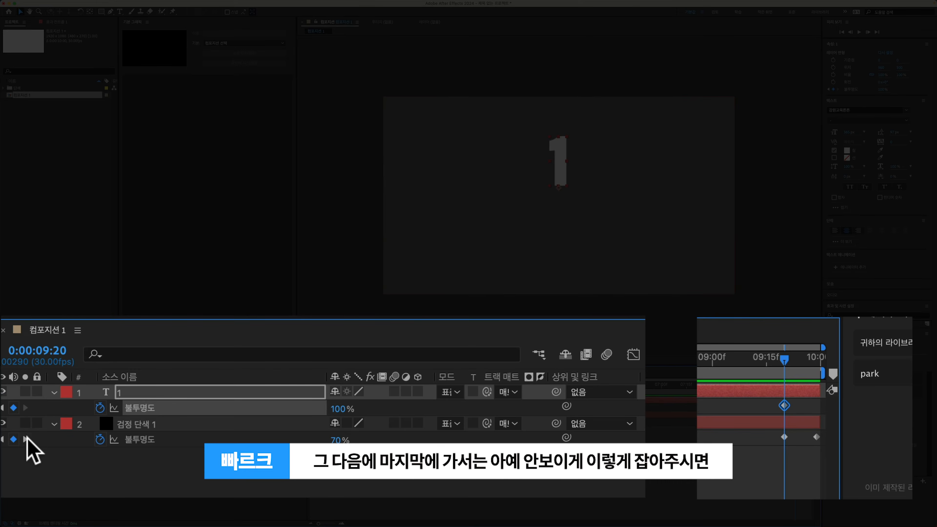
left_click(26, 439)
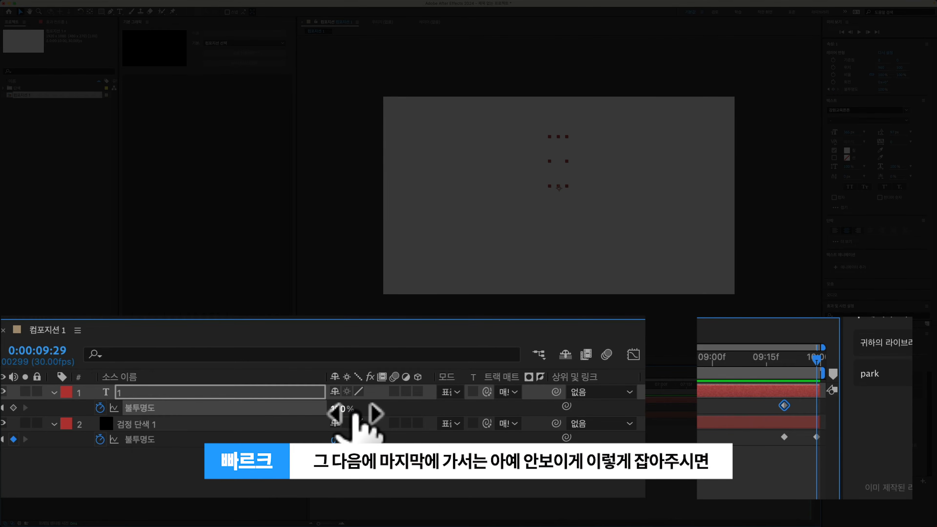
left_click_drag(355, 412, 167, 387)
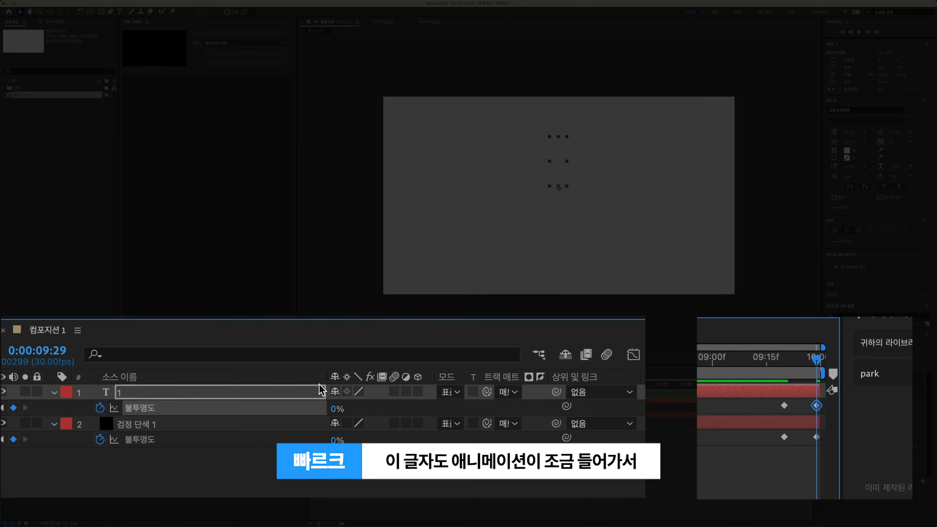
- Preview the number's fade-in from the timeline start and its fade-out near the end
key("Home")
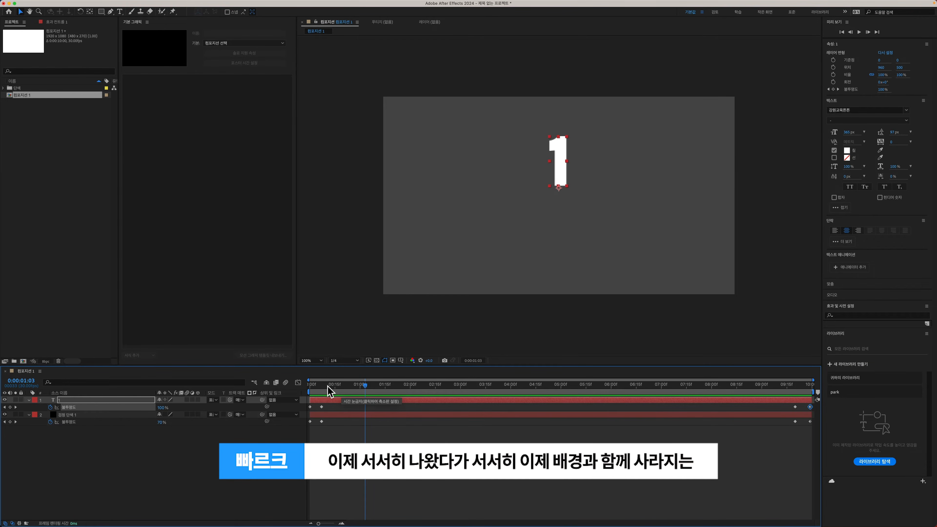
left_click(792, 389)
key("space")
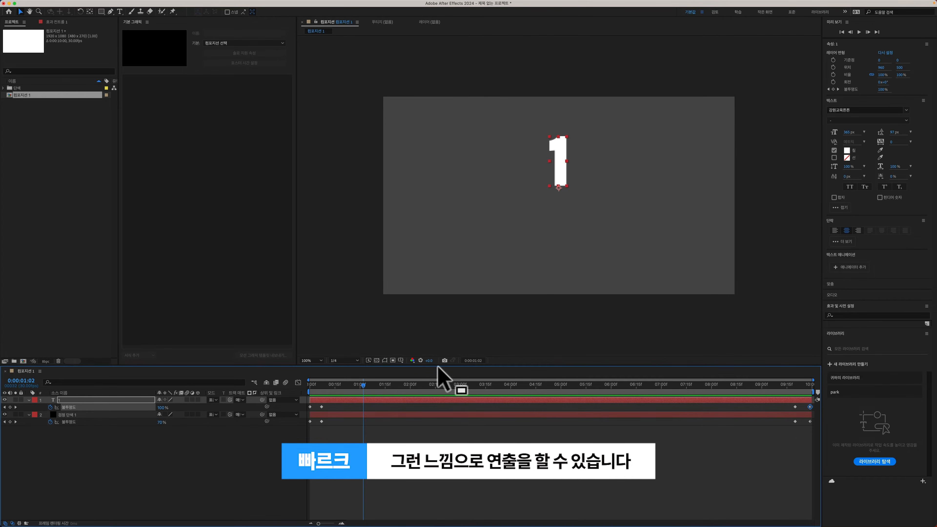
- Expand the "1" text layer's properties and add a Fill Color RGB text animator to it
left_click(118, 471)
left_click(89, 401)
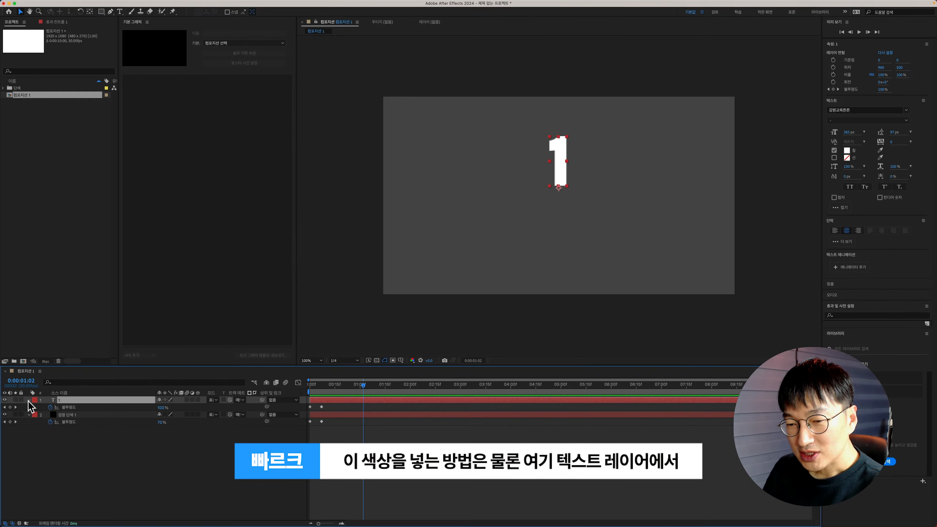
left_click(29, 400)
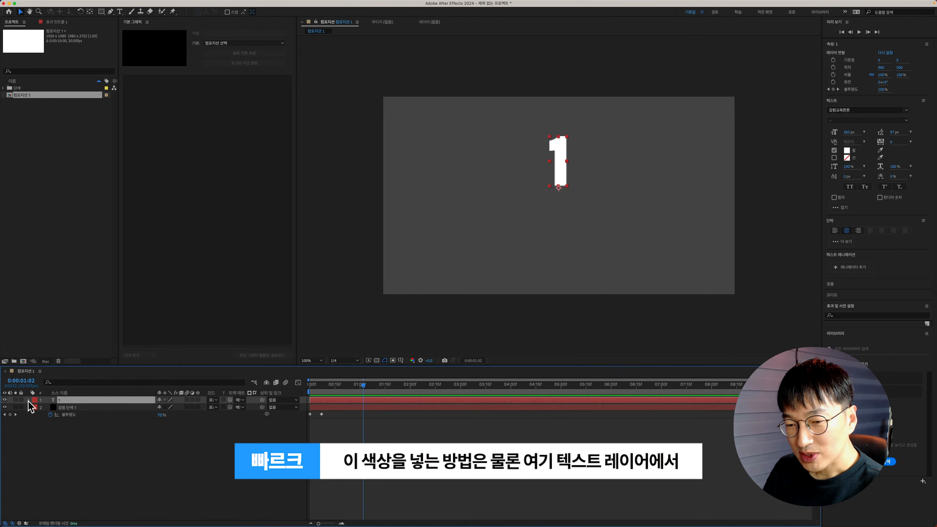
left_click(29, 400)
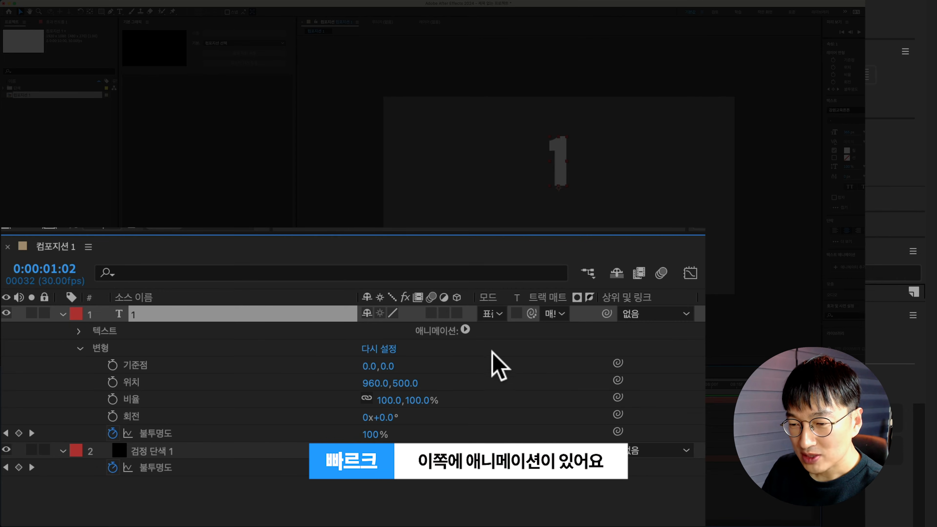
left_click(465, 329)
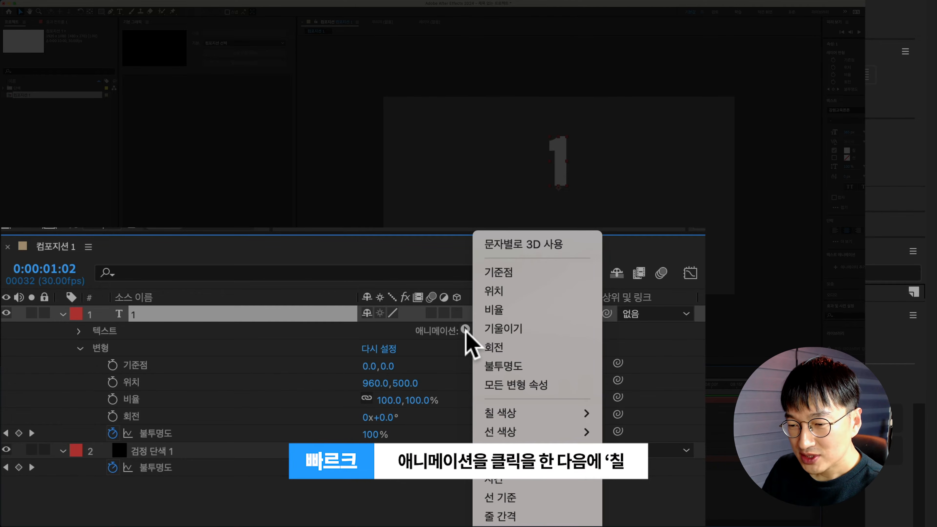
mouse_move(536, 414)
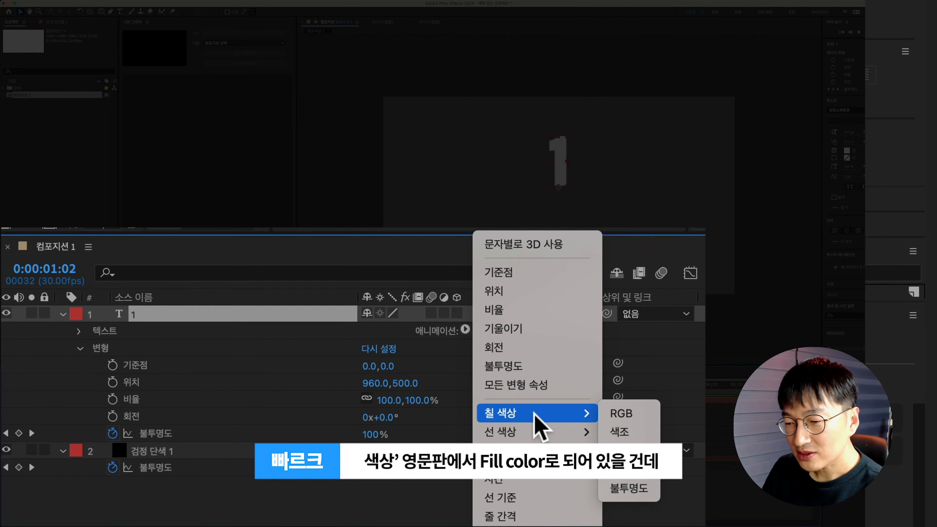
left_click(623, 414)
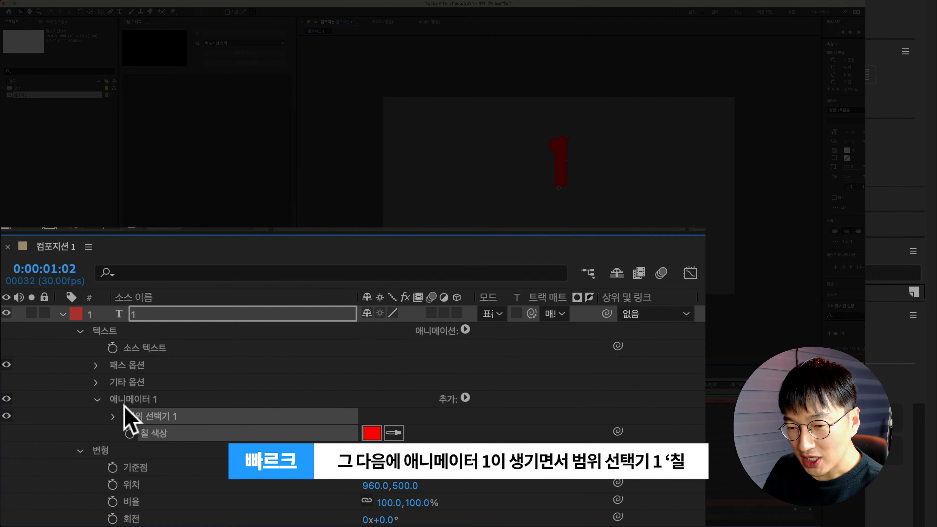
- Set the fill color of the "1" text layer's Animator 1 to yellow (#FFF200)
left_click(152, 402)
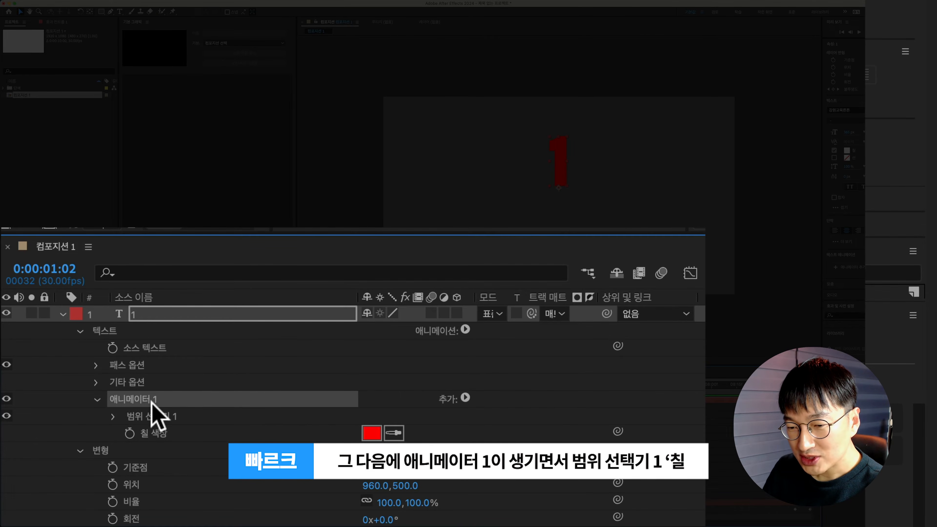
left_click(194, 419)
left_click(189, 434)
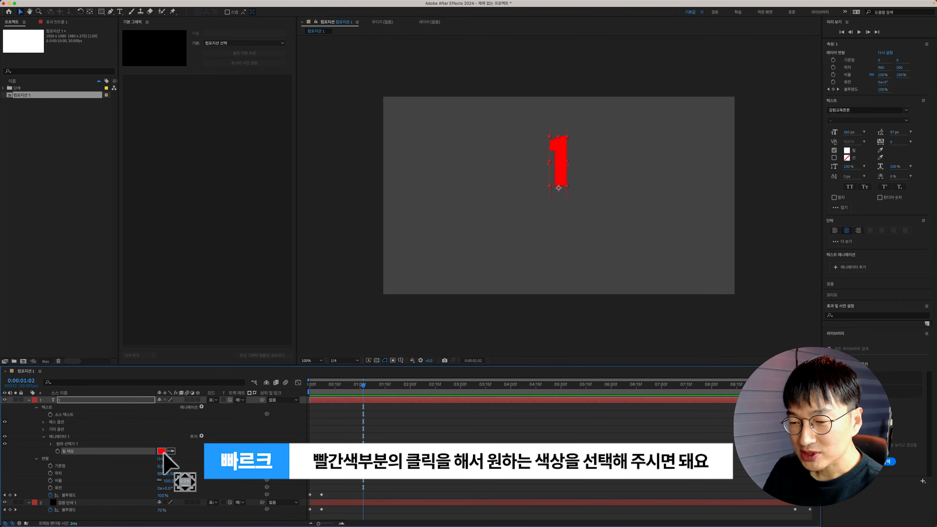
left_click(162, 452)
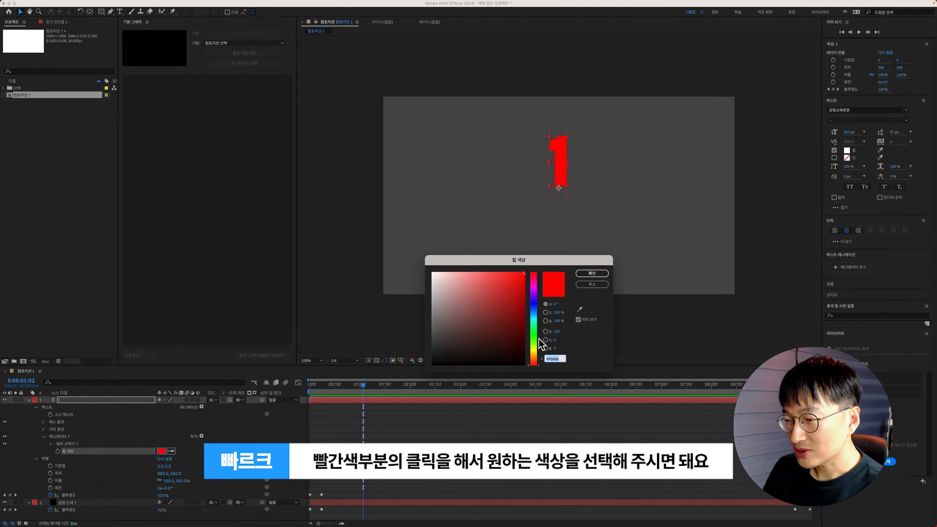
left_click(535, 349)
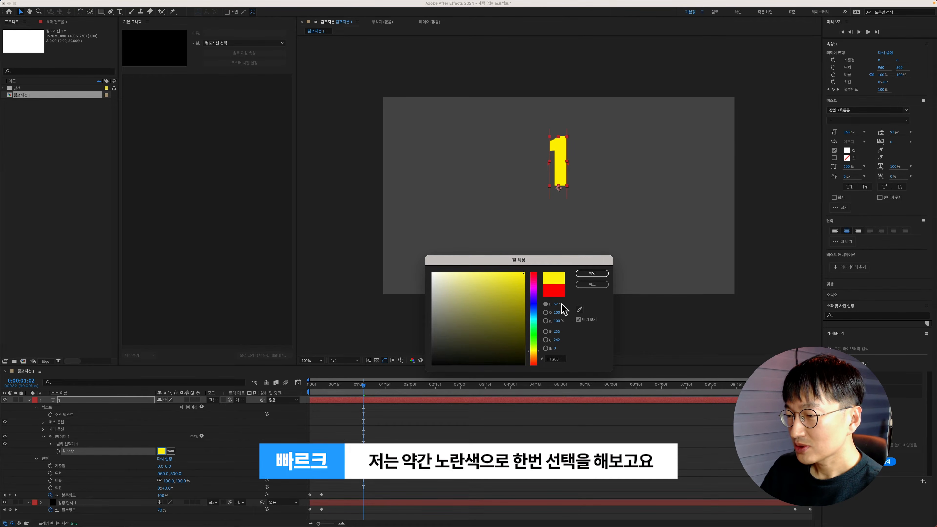
left_click(590, 273)
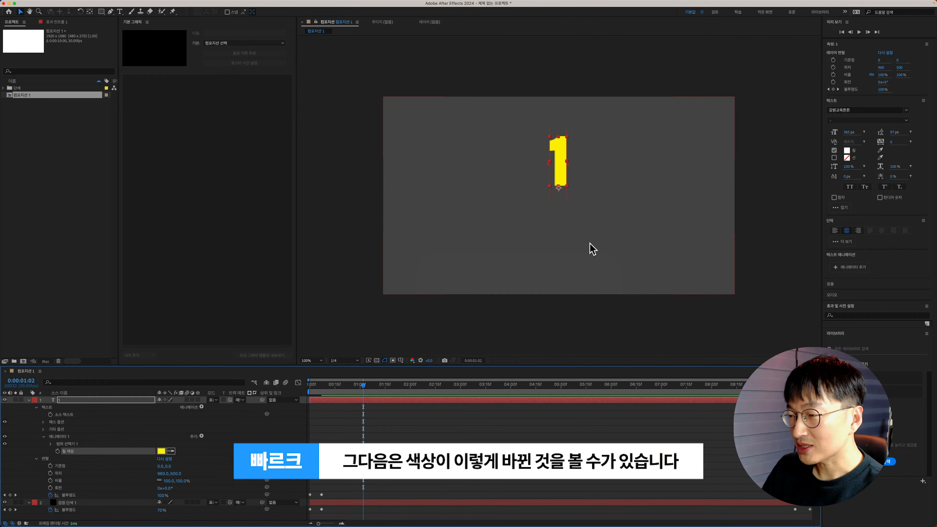
- Preview the recolored number's fade-in from the timeline start and return to 0:00:00:00
left_click(310, 385)
key("space")
key("space")
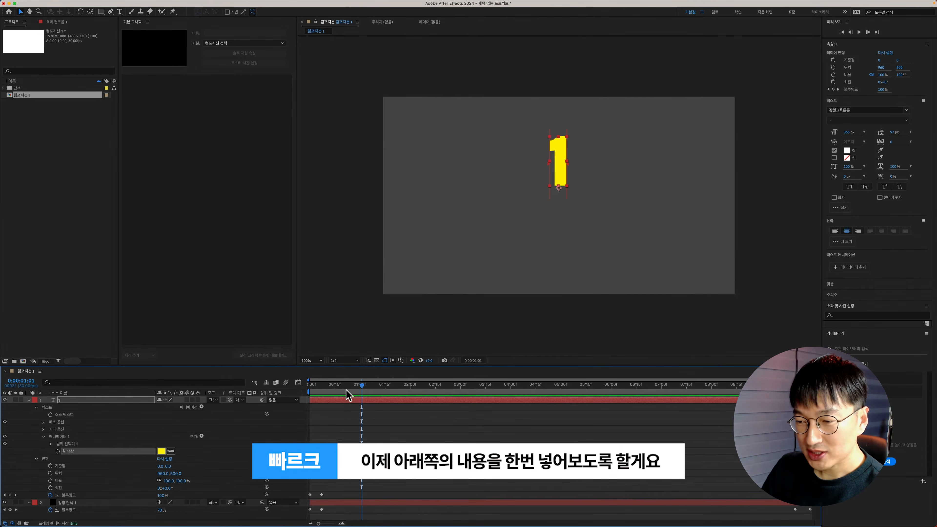
left_click_drag(329, 389, 298, 388)
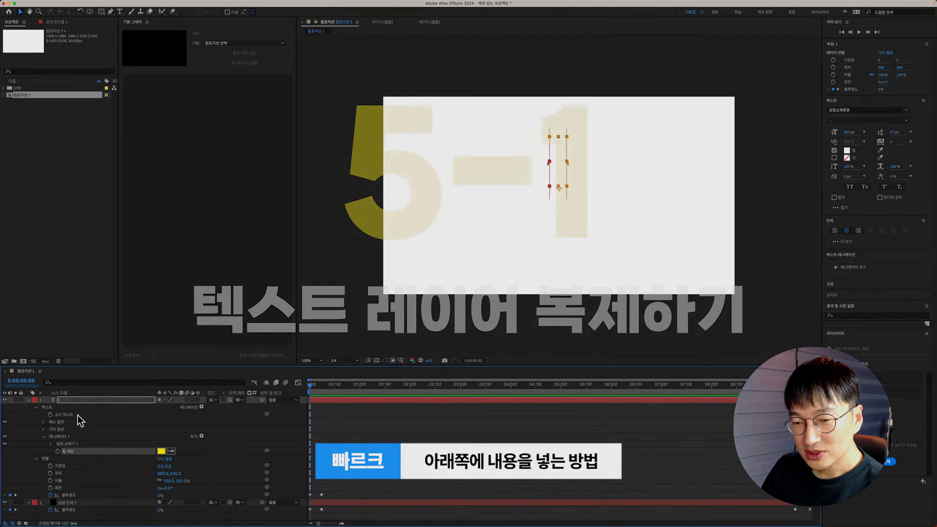
- Duplicate the "1" text layer, move the copy straight down to about 960, 884, and expand its transform properties
left_click(81, 400)
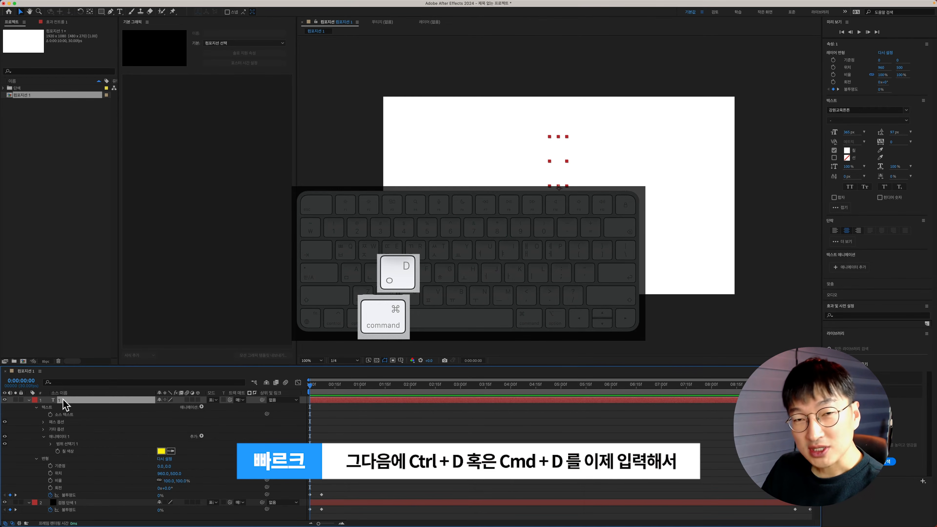
key("super+d")
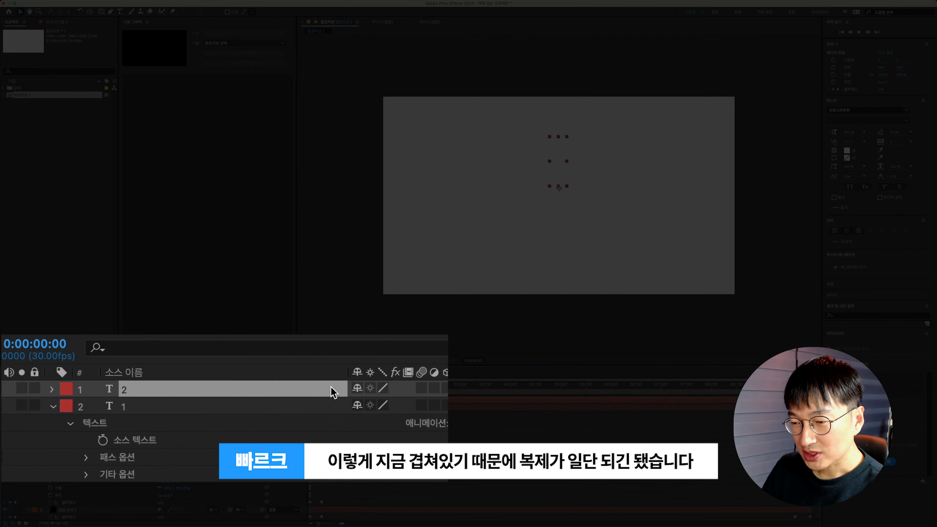
key("space")
key("space")
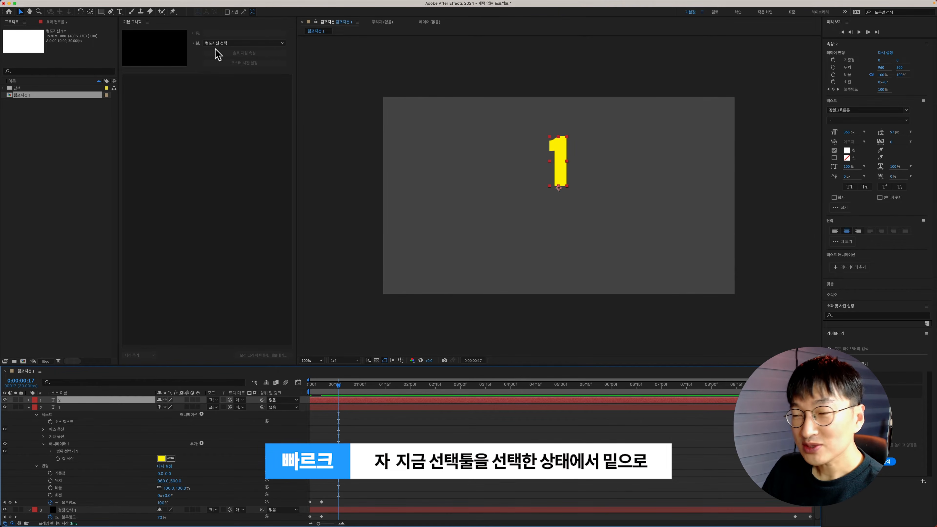
left_click_drag(557, 155, 557, 221)
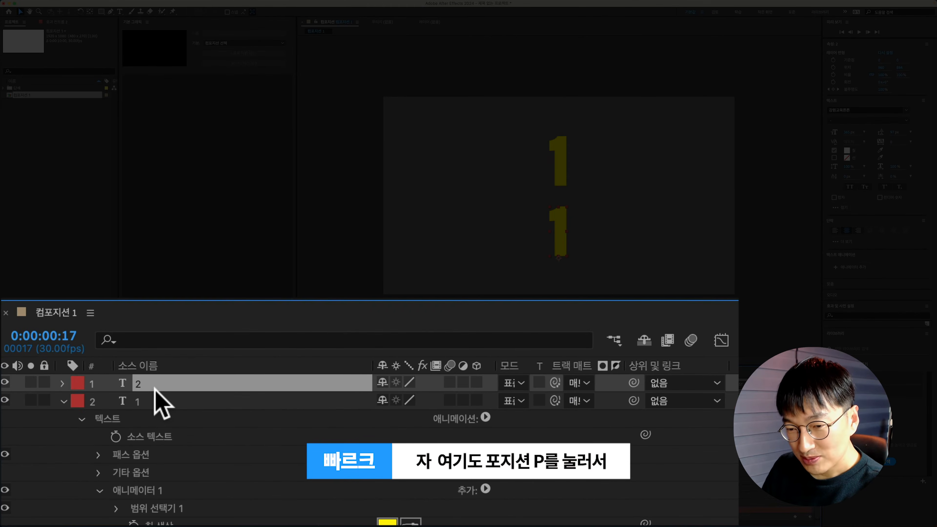
key("p")
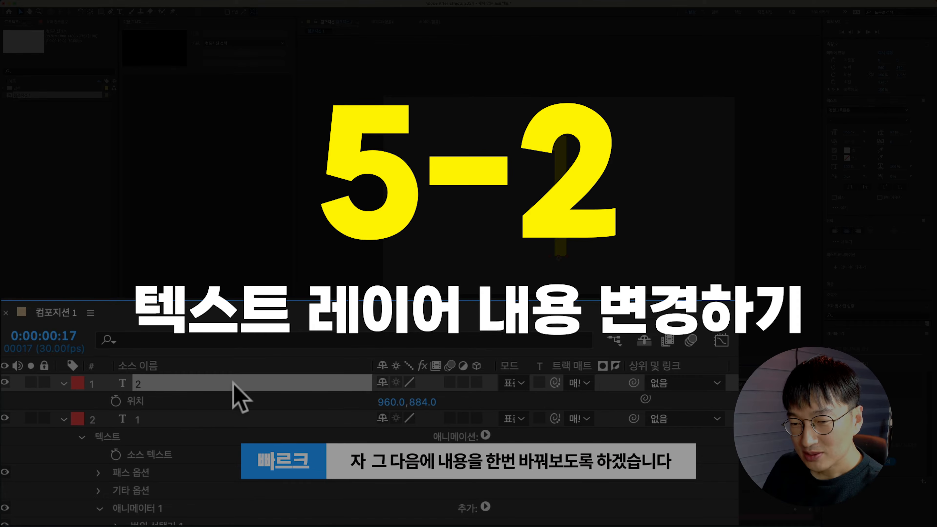
left_click(44, 391)
left_click(29, 400)
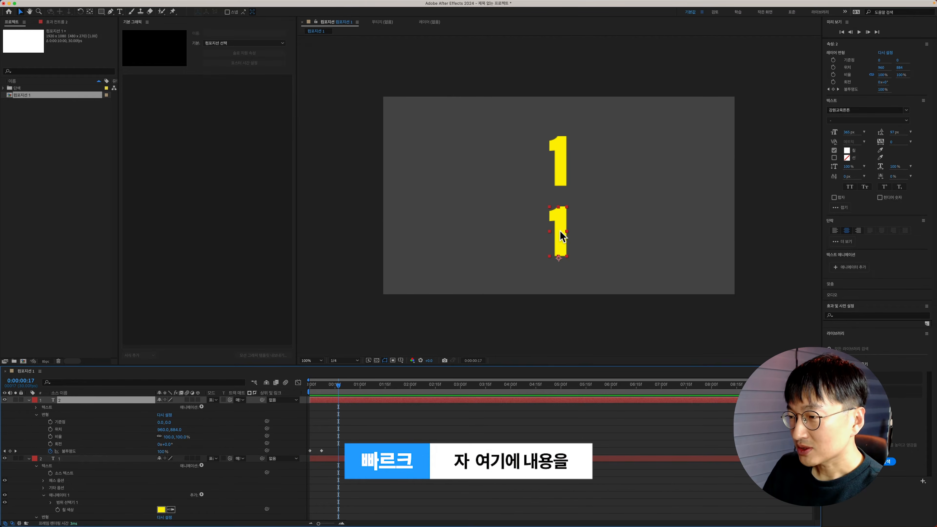
- Replace the duplicated text layer's content with "내용을 입력하세요"
double_click(569, 241)
type("sod")
key("BackSpace")
key("BackSpace")
key("BackSpace")
type("ㄴ내용을 입")
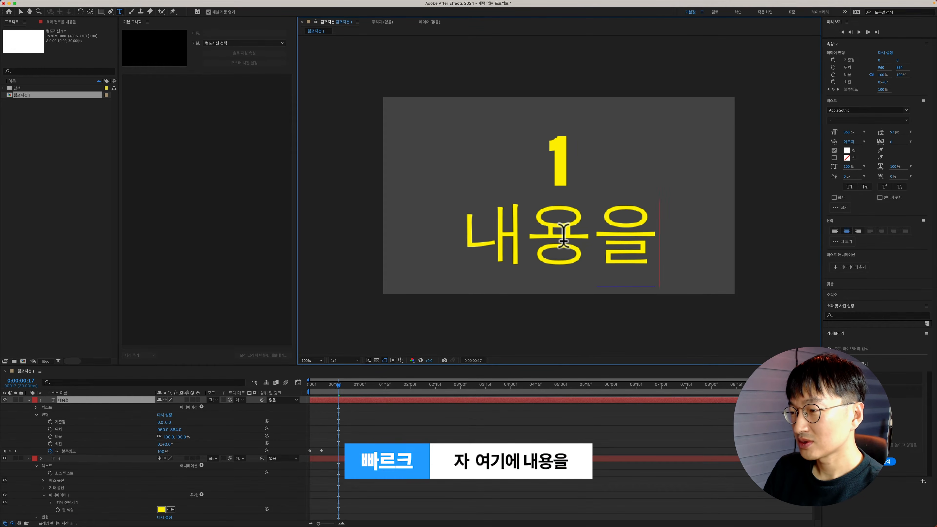
type("력하세요")
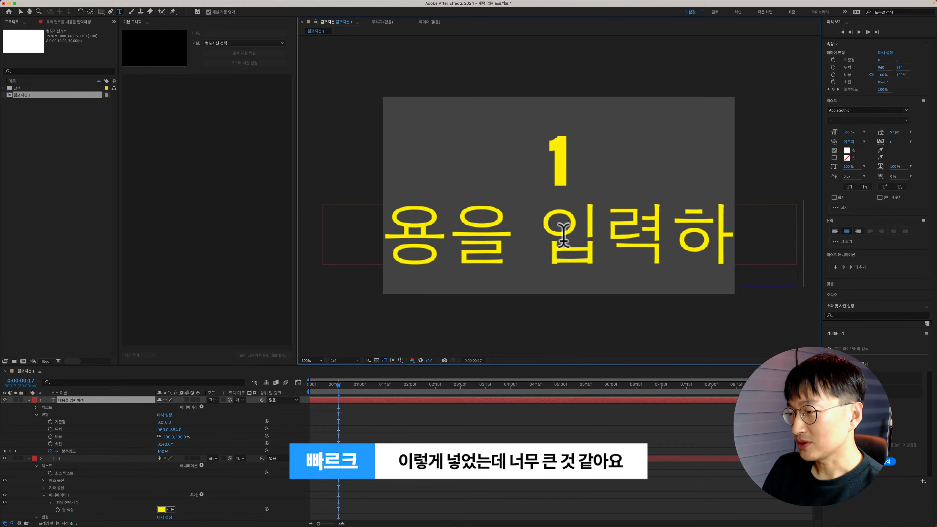
- Set the font size of all the text in the duplicated layer to 120 px
key("super+a")
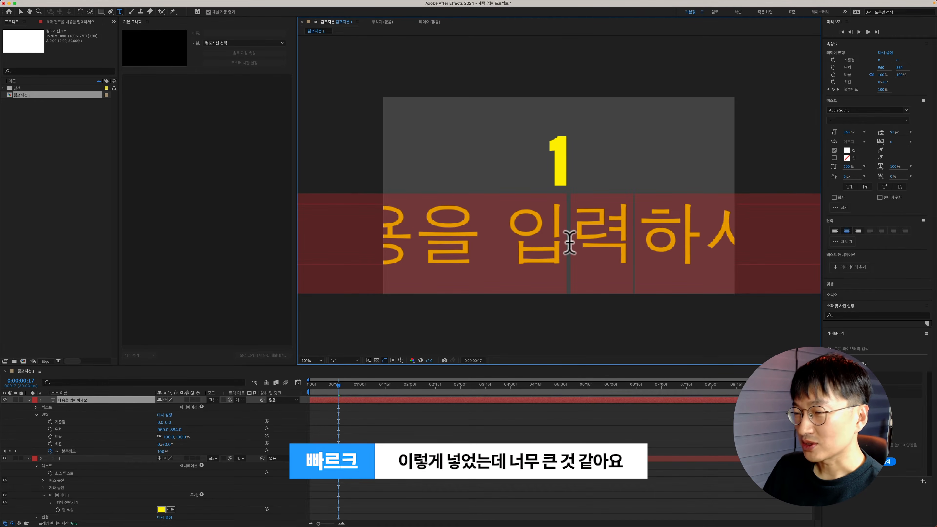
left_click(847, 132)
type("120")
key("Return")
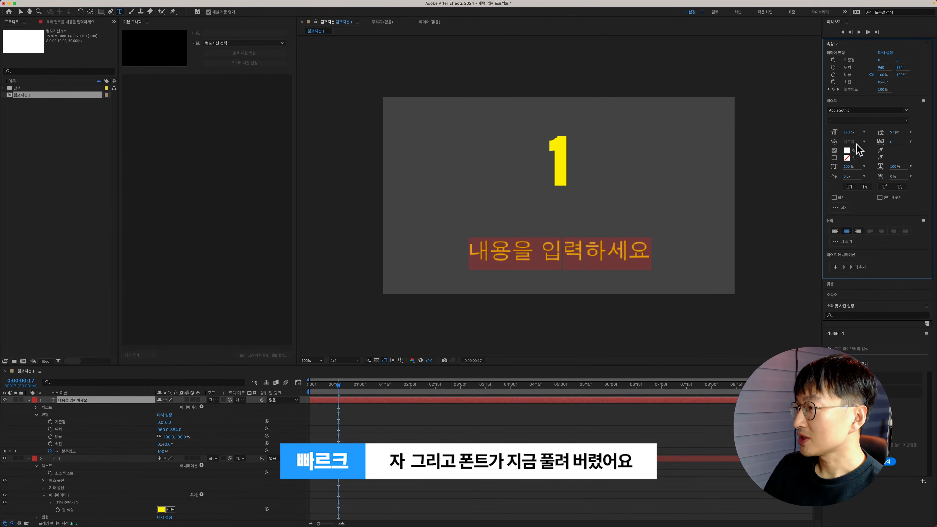
- Change the lower text's font to 강원교육튼튼 and reword it to "텍스트를 입력하세요"
left_click(905, 112)
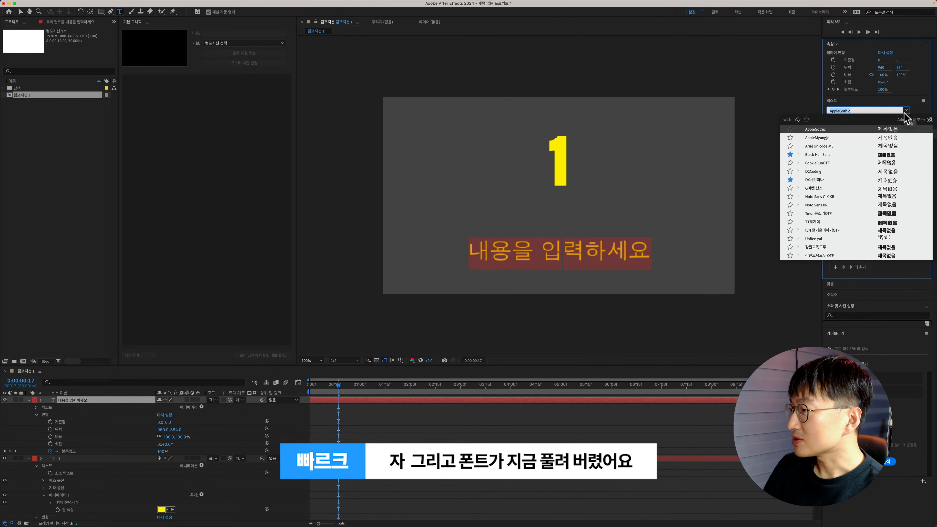
scroll(871, 192, "down", 1)
scroll(863, 217, "down", 3)
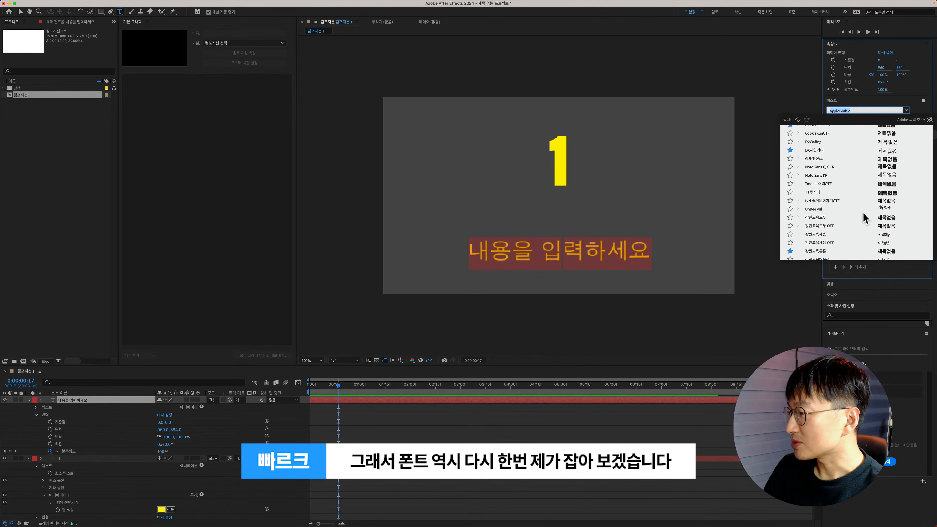
left_click(841, 235)
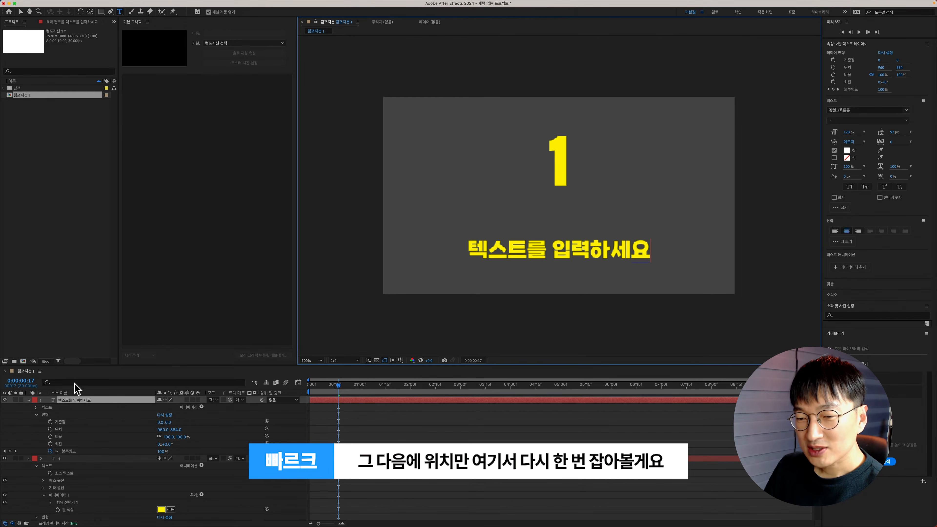
- Raise the "텍스트를 입력하세요" layer to just beneath the number by setting its Y position to 683
left_click(76, 400)
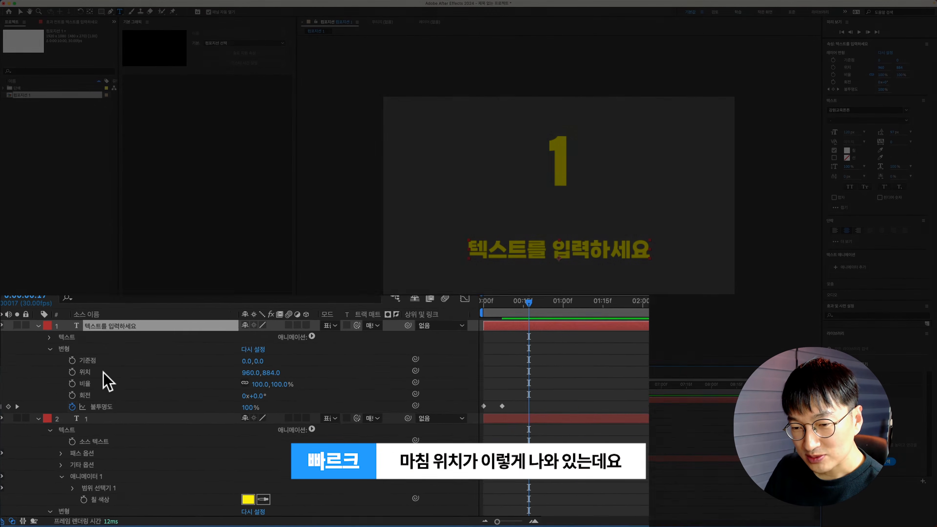
left_click(69, 429)
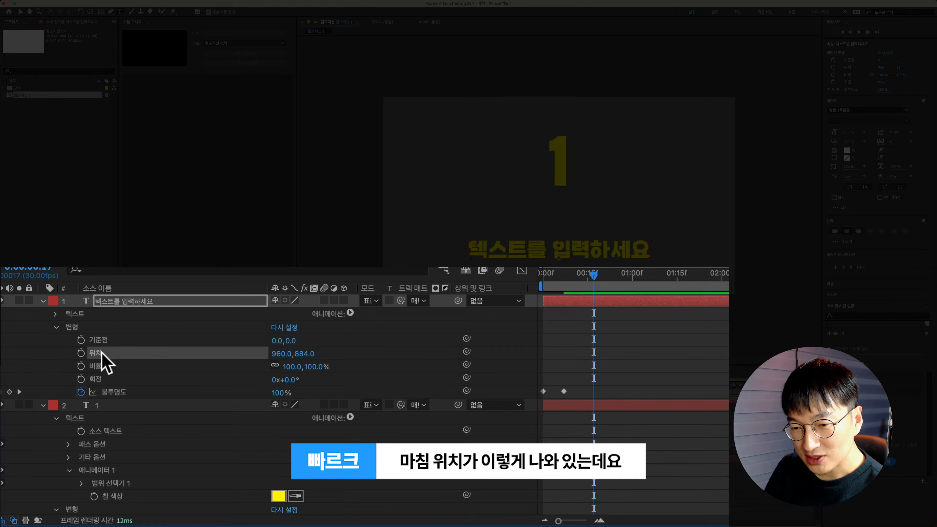
left_click_drag(319, 359, 178, 360)
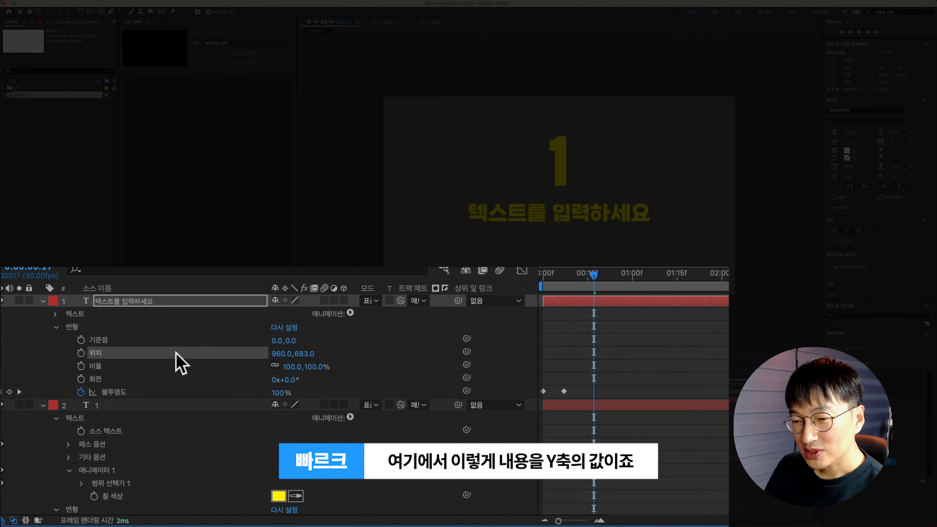
left_click(308, 354)
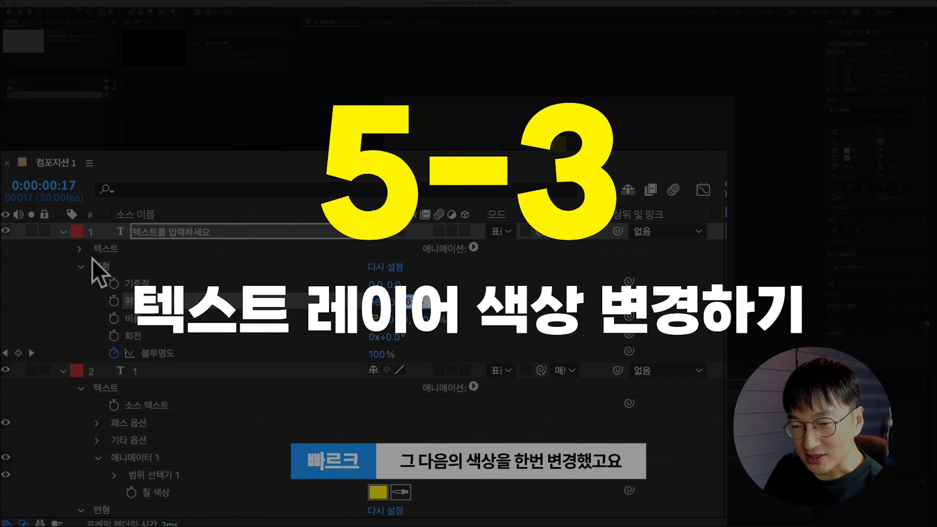
- Expand the lower text layer's Animator 1 and set its fill color to white
left_click(80, 248)
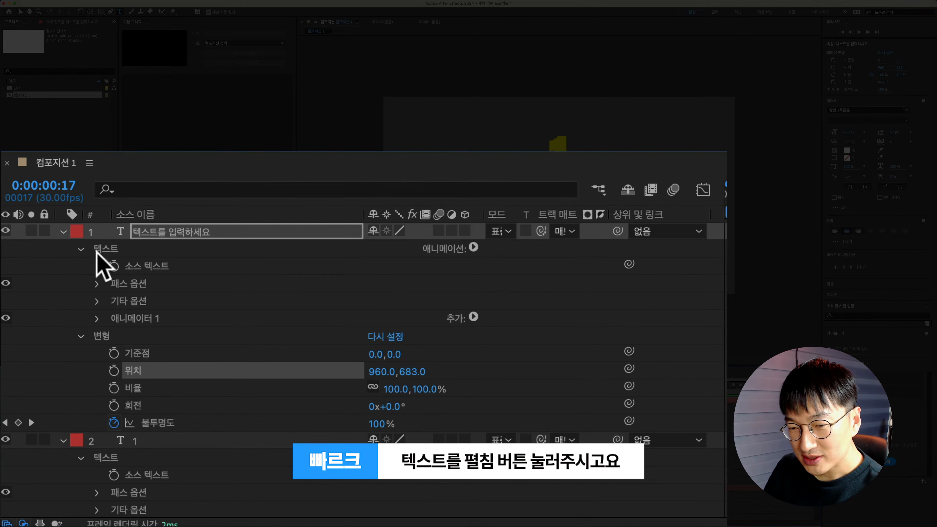
left_click(98, 318)
left_click(142, 320)
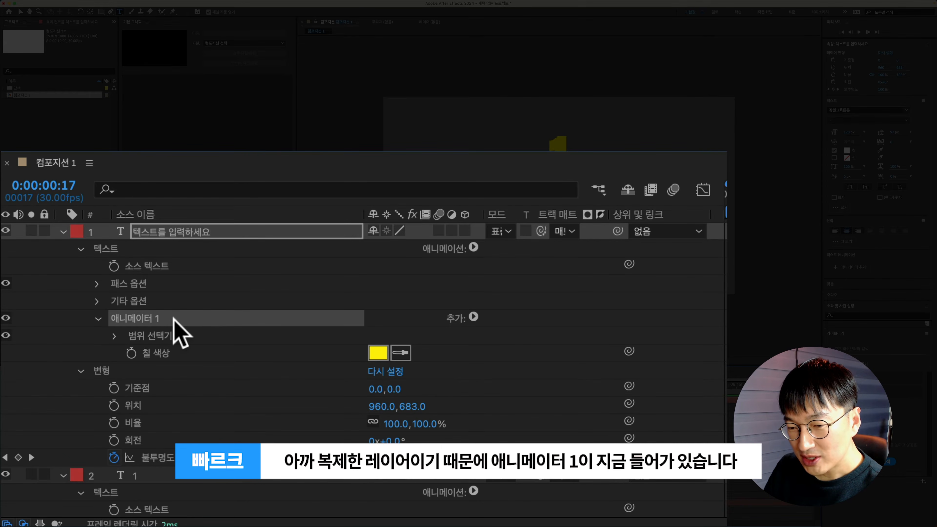
left_click(171, 354)
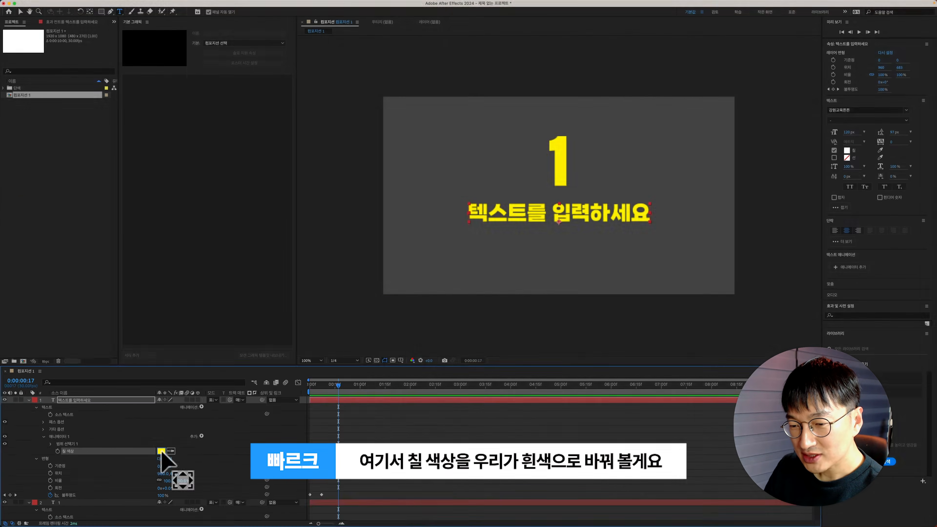
left_click(333, 373)
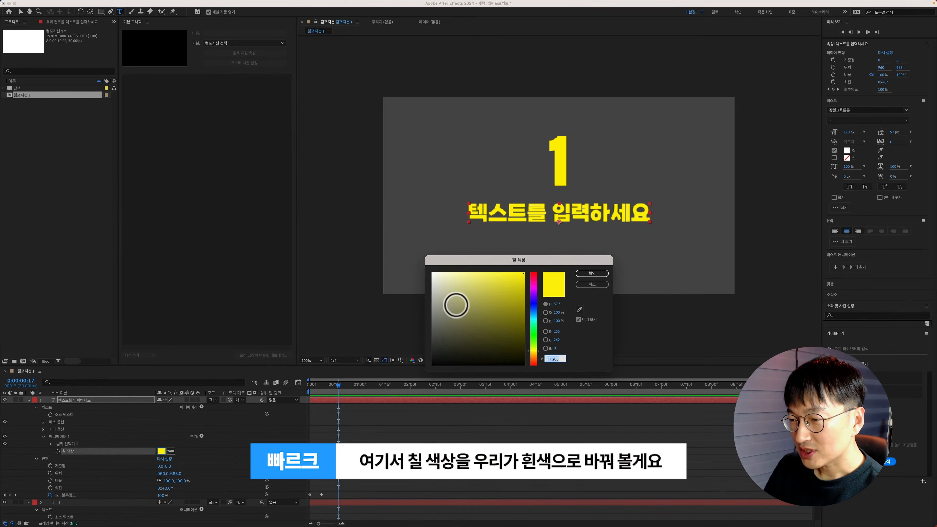
left_click_drag(454, 303, 405, 259)
left_click(589, 273)
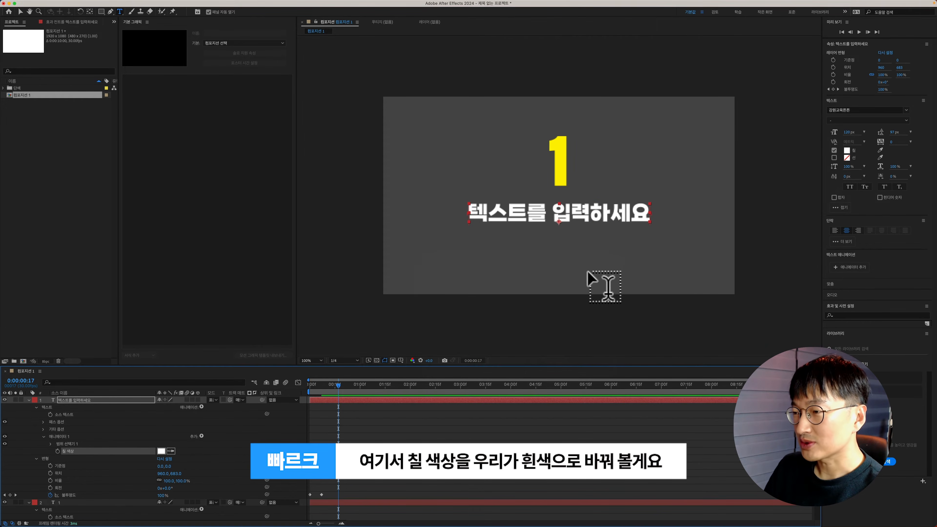
- Preview the fade-in of the number and the lower text from the start, and return to 0:00:00:00
left_click_drag(337, 388, 305, 388)
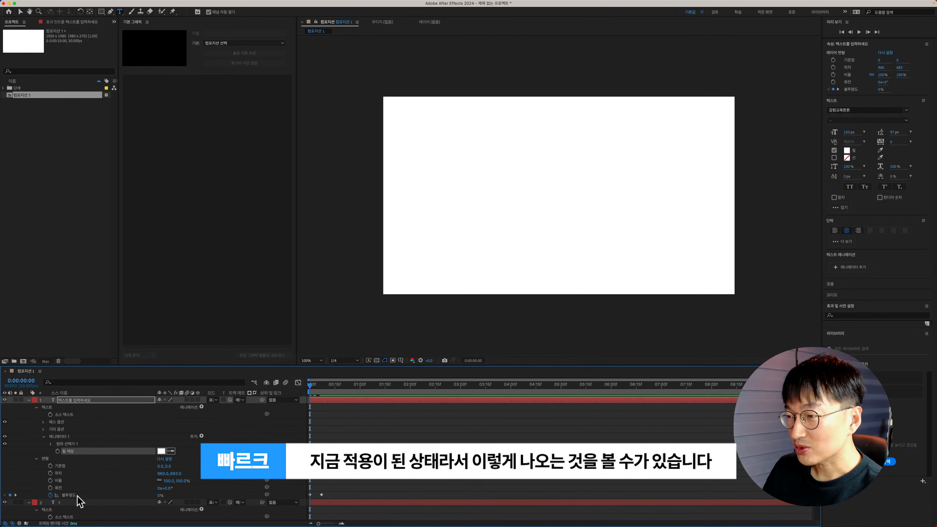
key("space")
key("space")
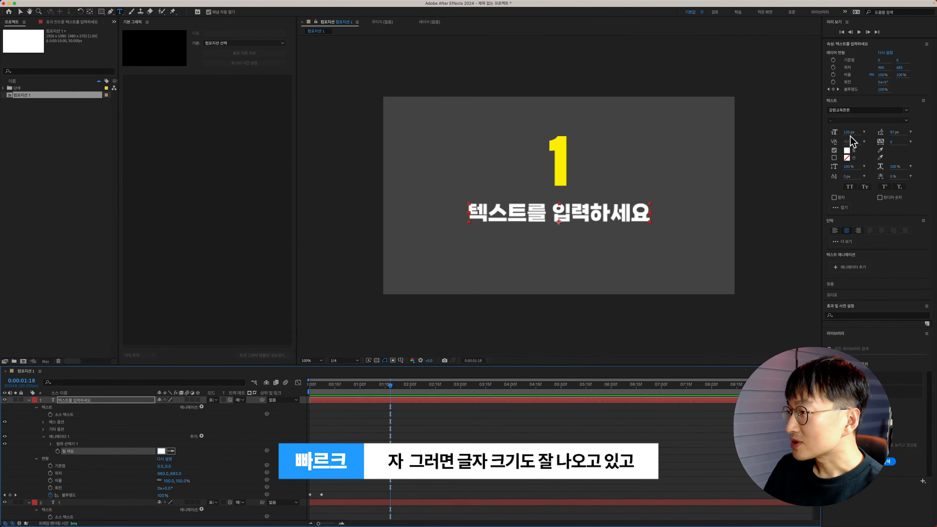
left_click_drag(346, 388, 293, 390)
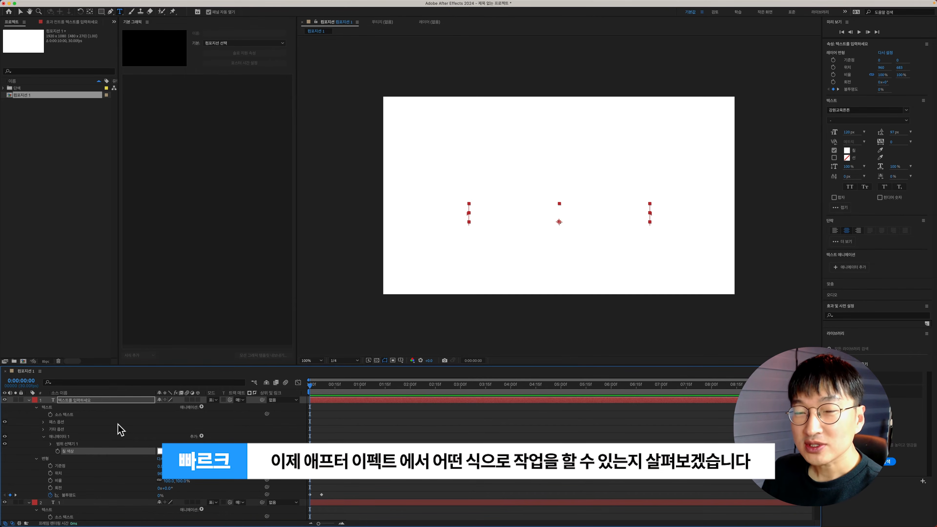
- Check in the list of workspace panels that Essential Graphics is enabled
mouse_move(419, 4)
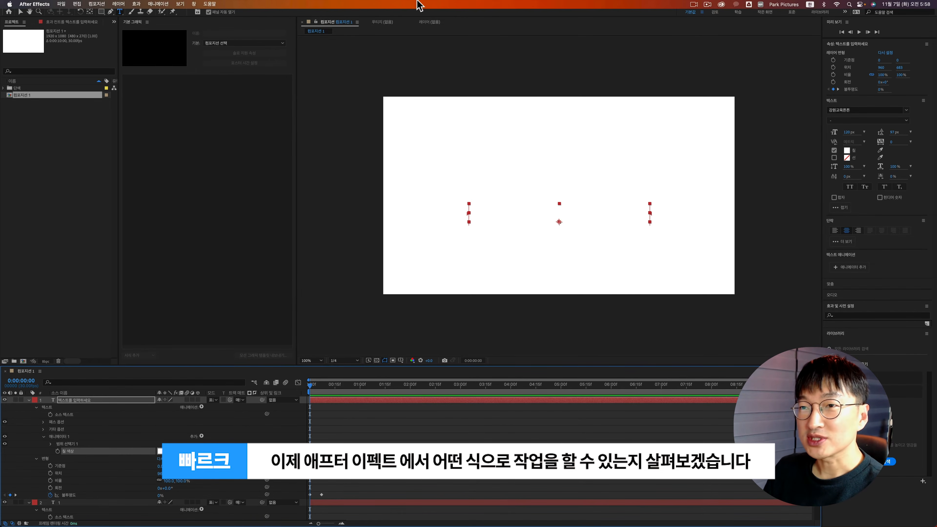
left_click(193, 5)
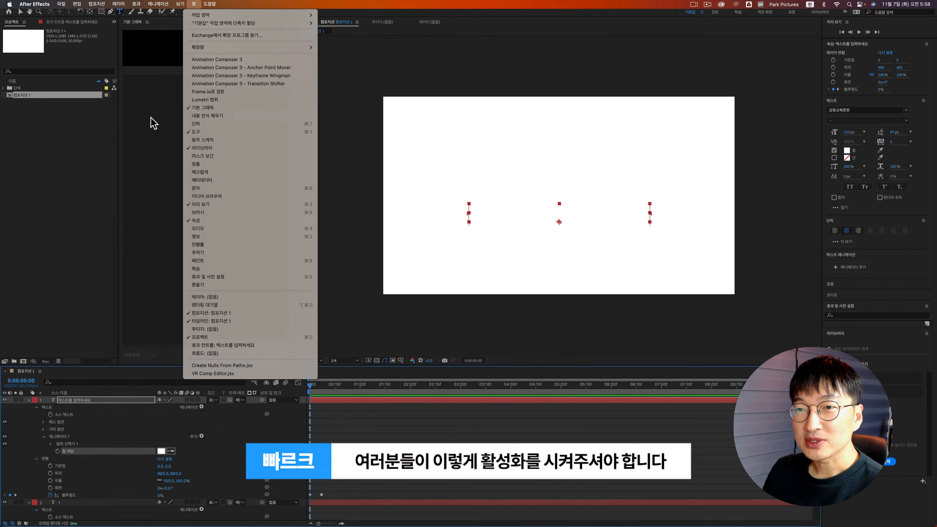
left_click(151, 117)
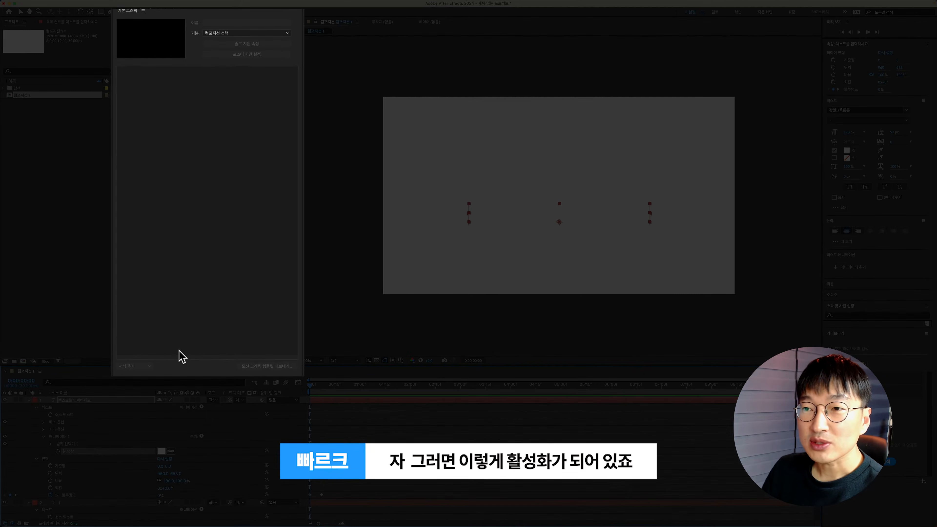
- Set 컴포지션 1 as the primary composition for Essential Graphics and name the template "어두워졌다가 전환되는 템플릿"
left_click(232, 35)
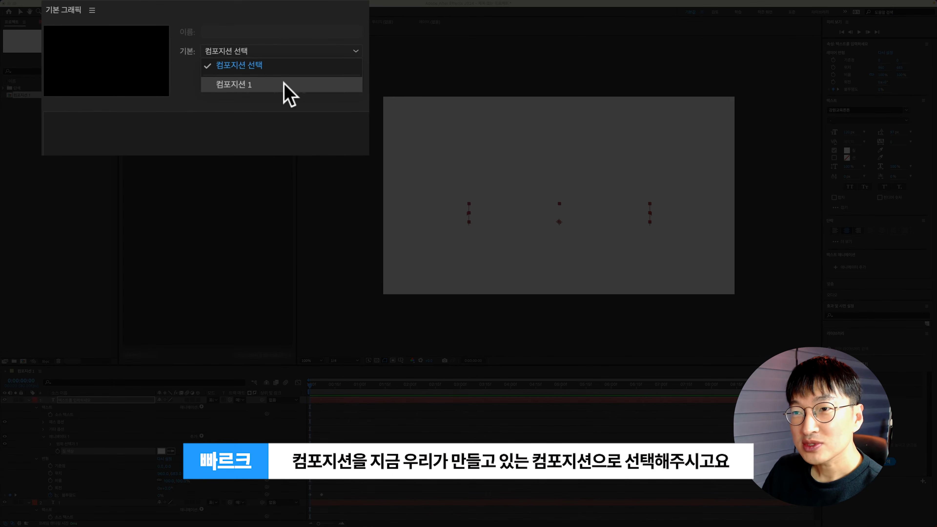
left_click(229, 61)
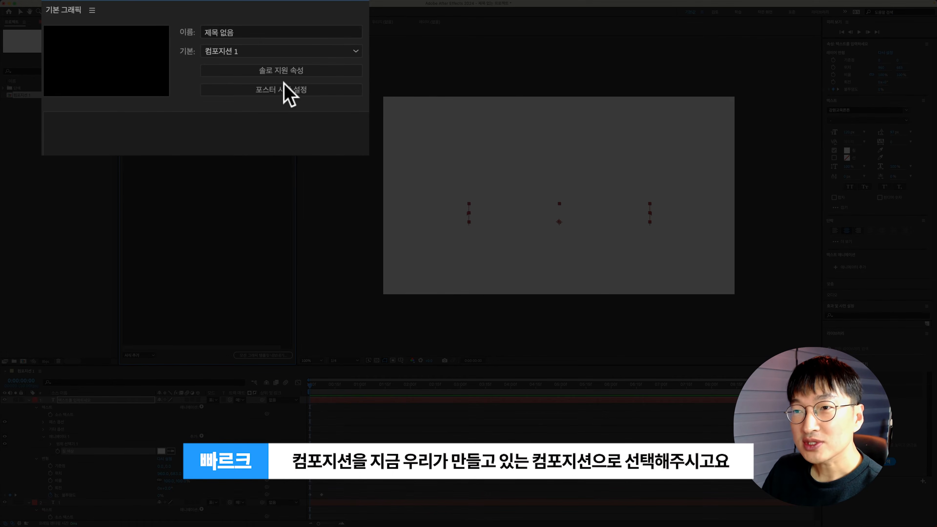
left_click(250, 32)
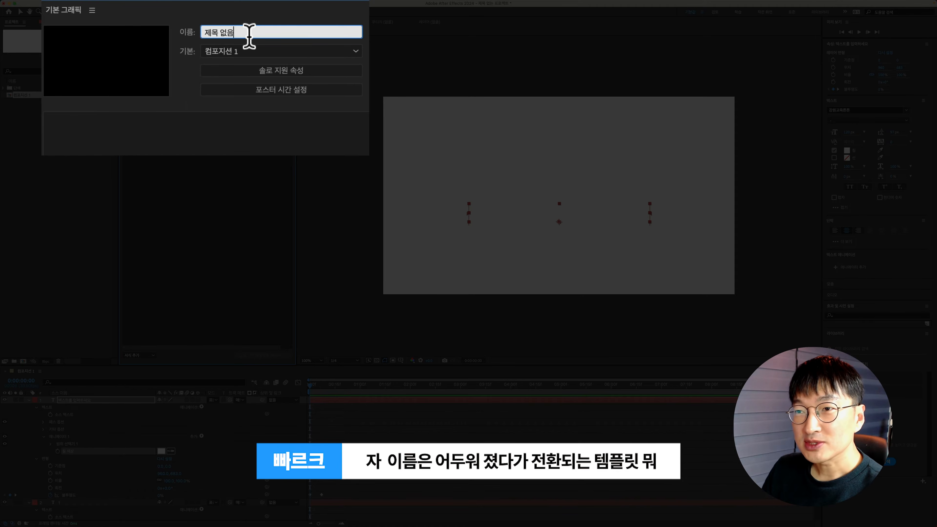
left_click_drag(250, 32, 149, 35)
type("ㅇ")
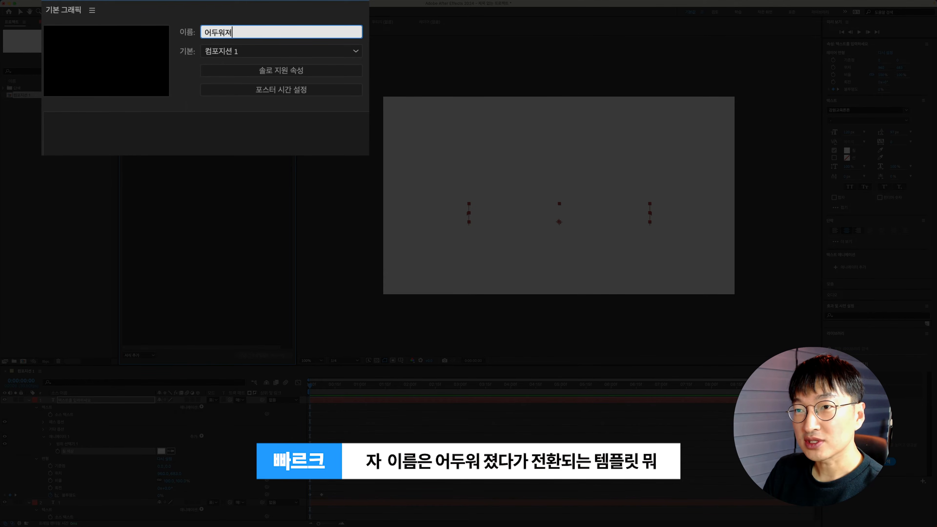
type("두워졌다가 전환되는 템플릿")
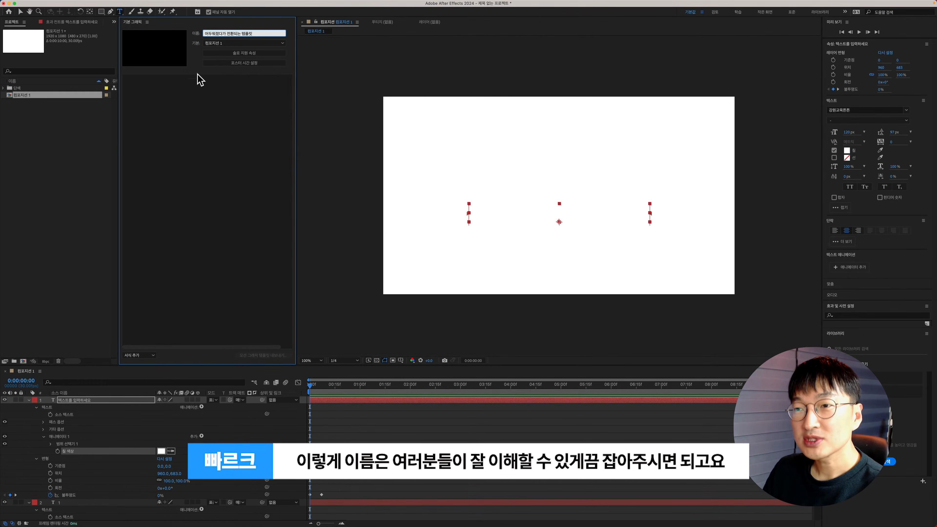
left_click(197, 96)
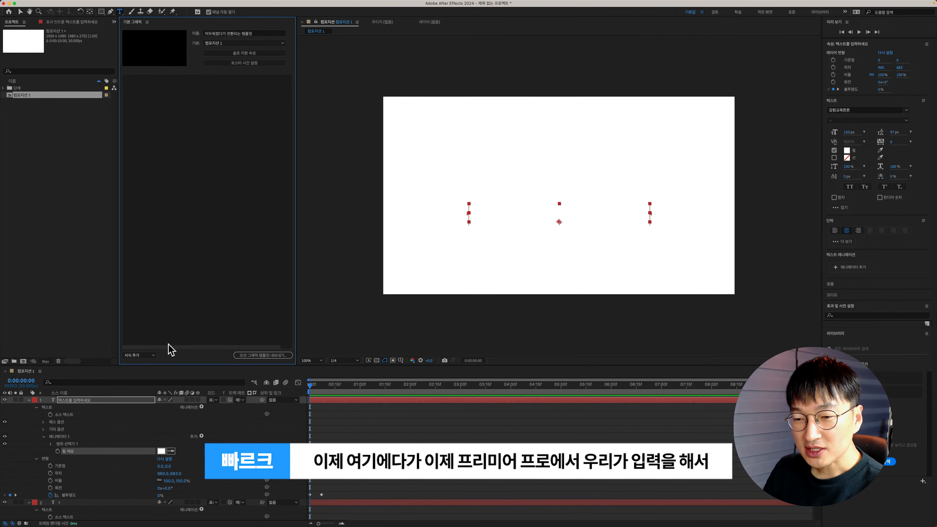
- Go to 0:00:00:11 and add the number layer's Source Text property to the Essential Graphics template
scroll(145, 447, "down", 1)
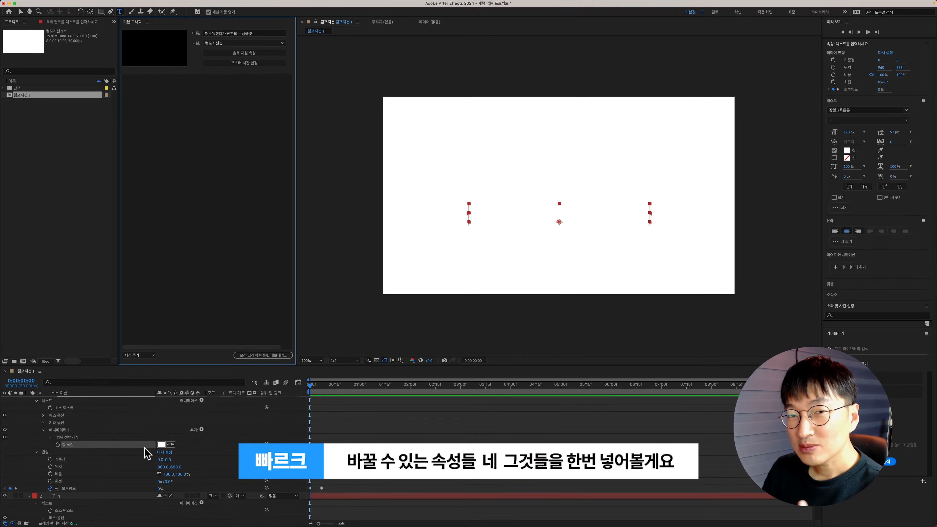
scroll(144, 452, "down", 5)
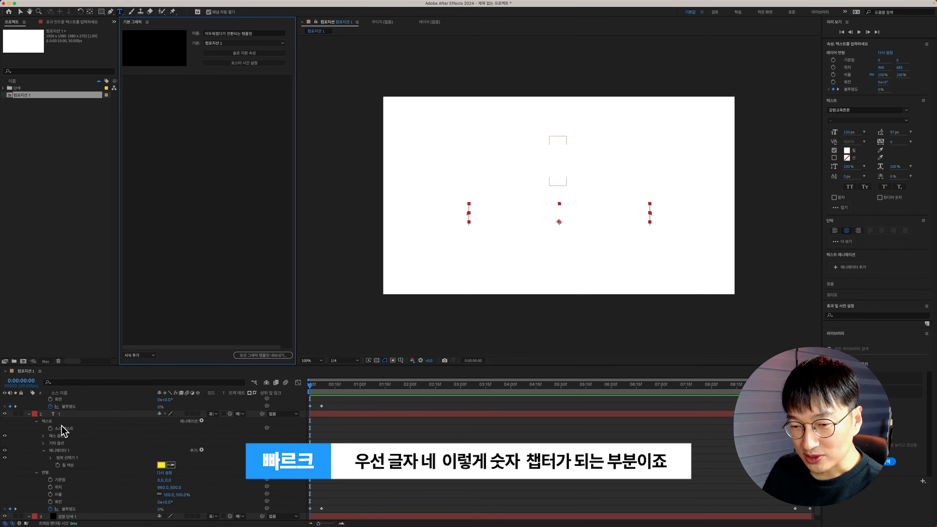
left_click(84, 415)
left_click(328, 386)
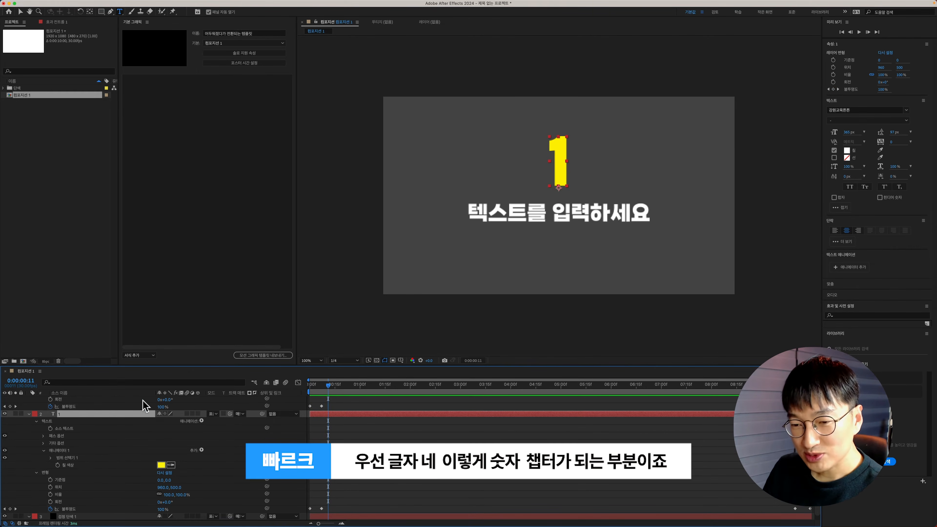
left_click(55, 428)
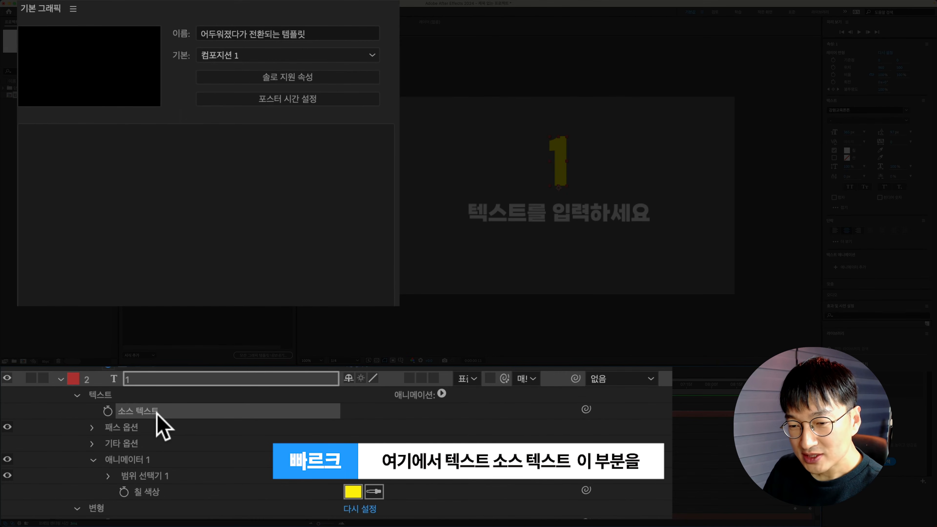
left_click_drag(154, 410, 195, 158)
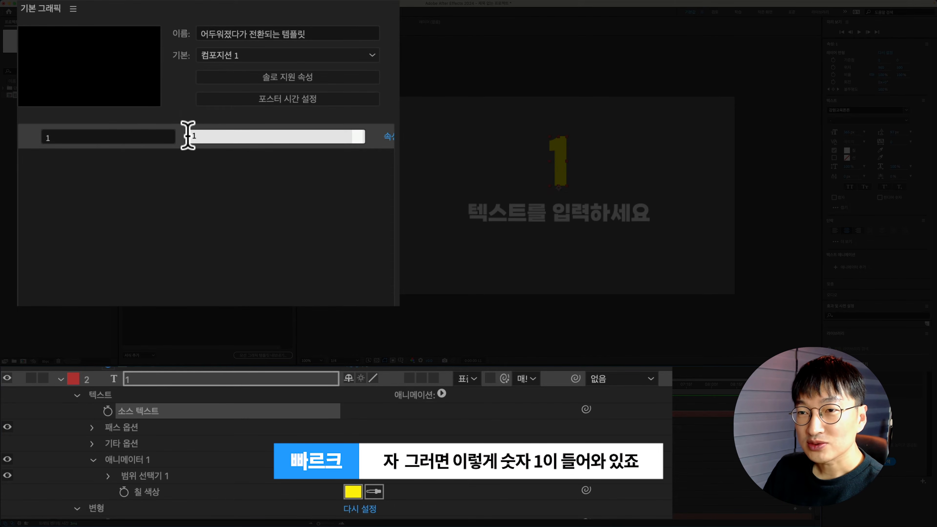
- Name the number's source text control "챕터 주제명" in the Essential Graphics template
left_click(144, 140)
left_click(215, 138)
left_click(71, 135)
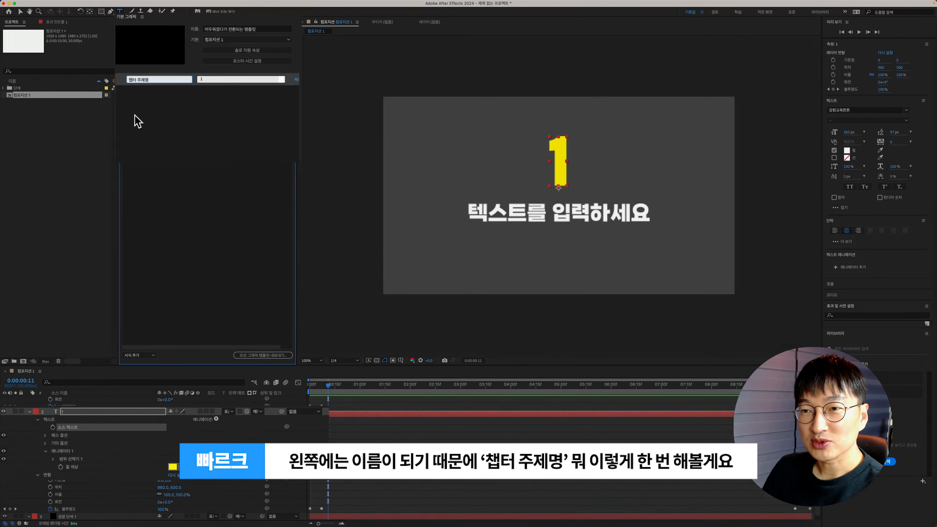
left_click(148, 110)
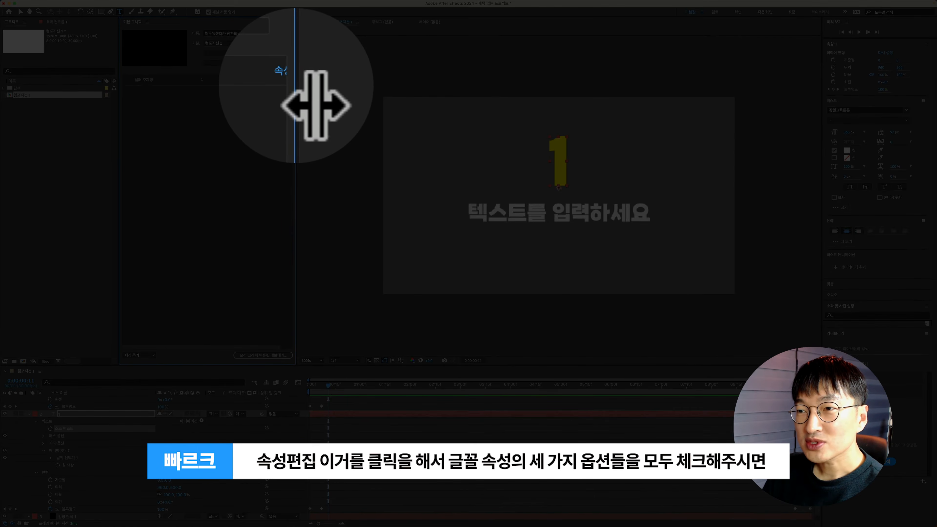
- Enable custom font selection, font size adjustment and faux styles in the properties of the "챕터 주제명" control
left_click_drag(296, 89, 323, 89)
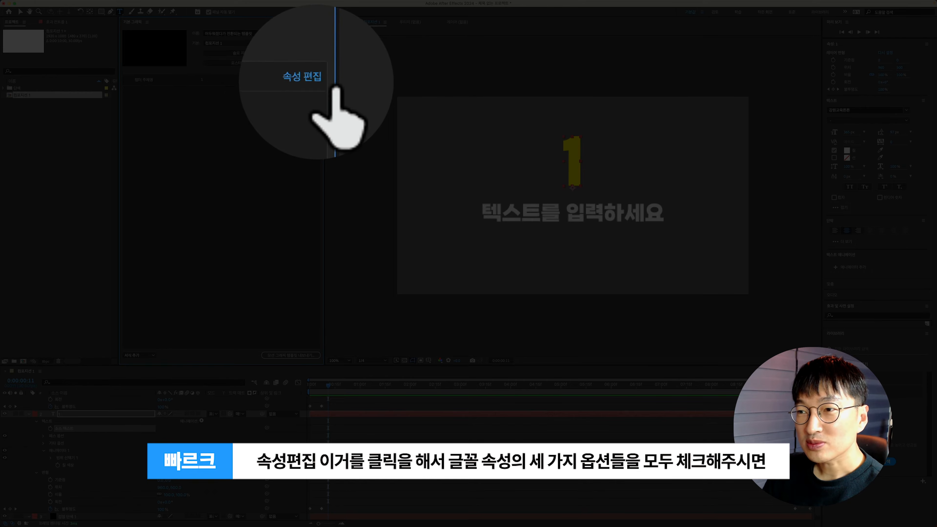
left_click(311, 80)
left_click(400, 253)
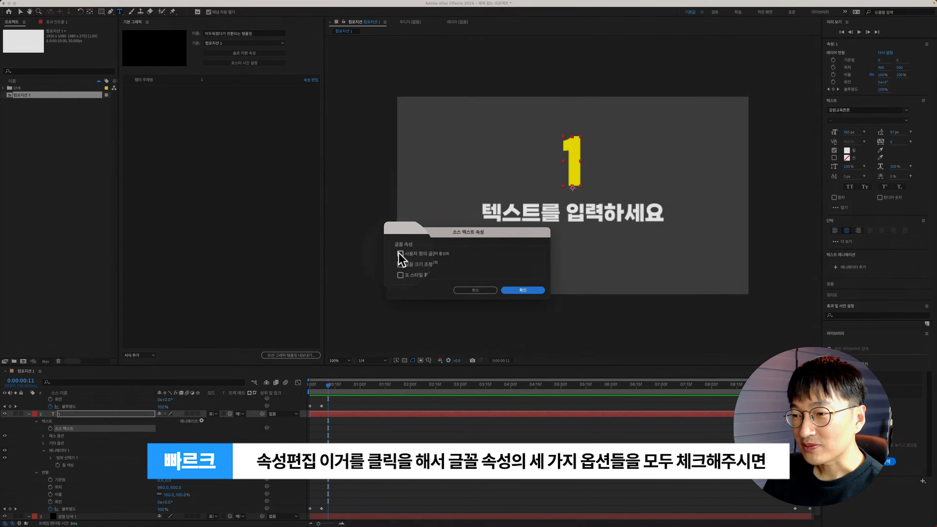
left_click(399, 262)
left_click(400, 271)
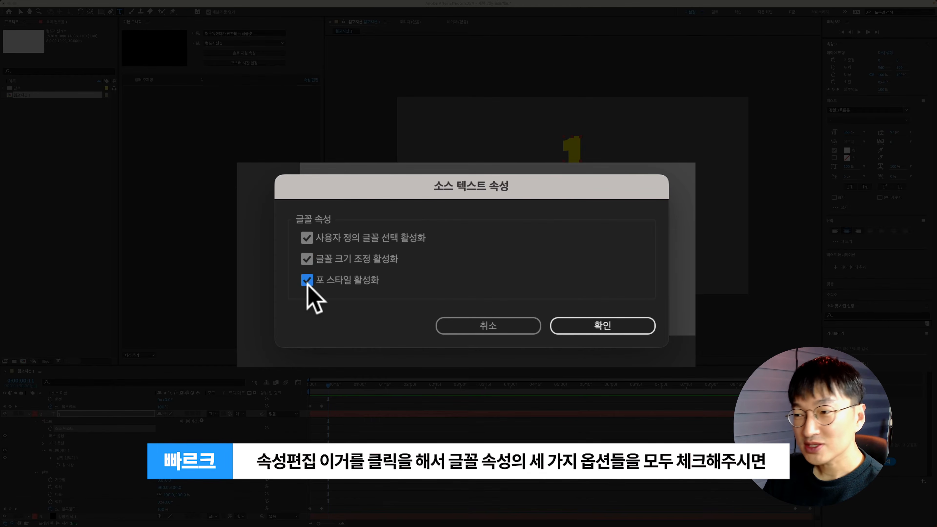
left_click(522, 290)
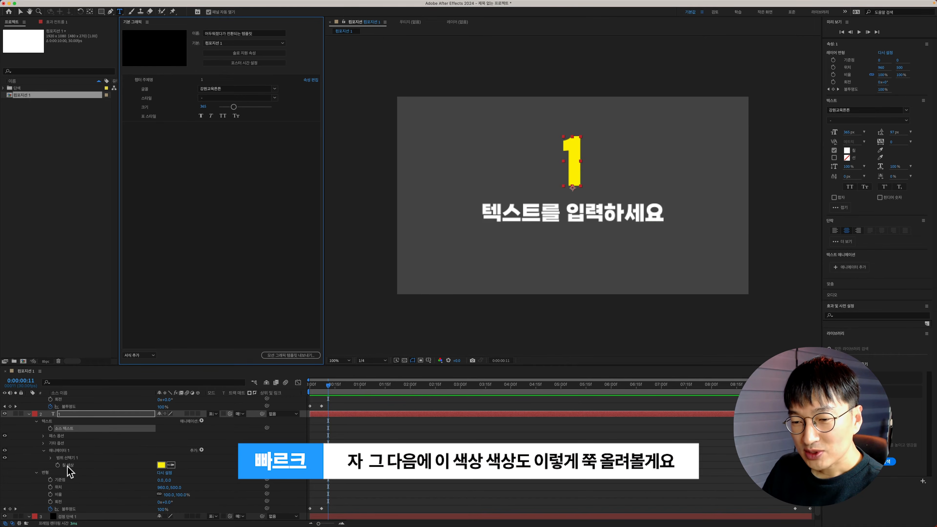
- Add the number layer's Animator 1 fill color to the template and name the control "챕터 주제명 색상"
left_click(68, 466)
left_click_drag(71, 464, 178, 145)
left_click(171, 128)
type("챕")
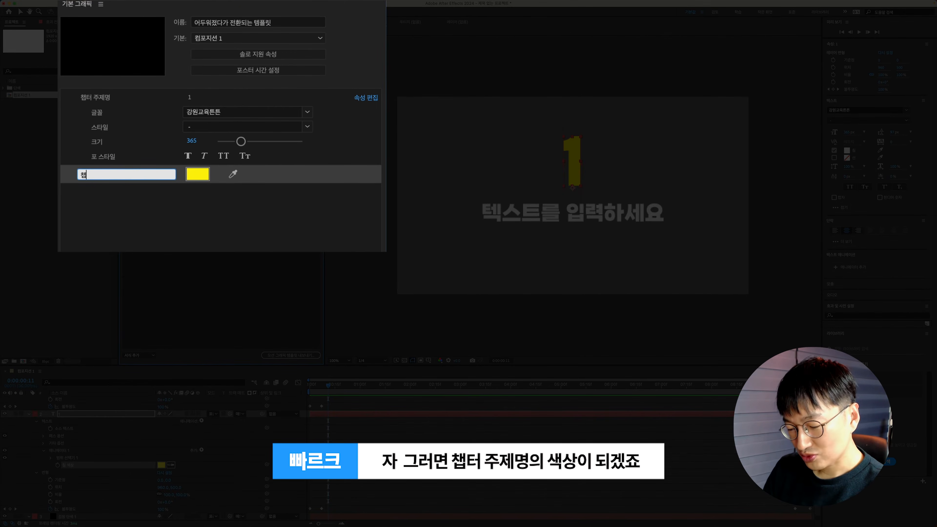
type("터 주제명 색상")
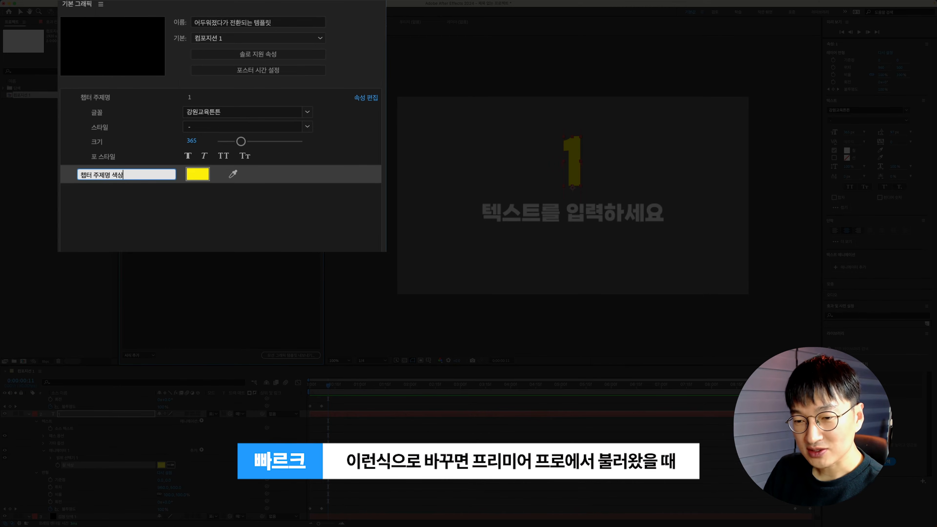
key("Return")
left_click(163, 262)
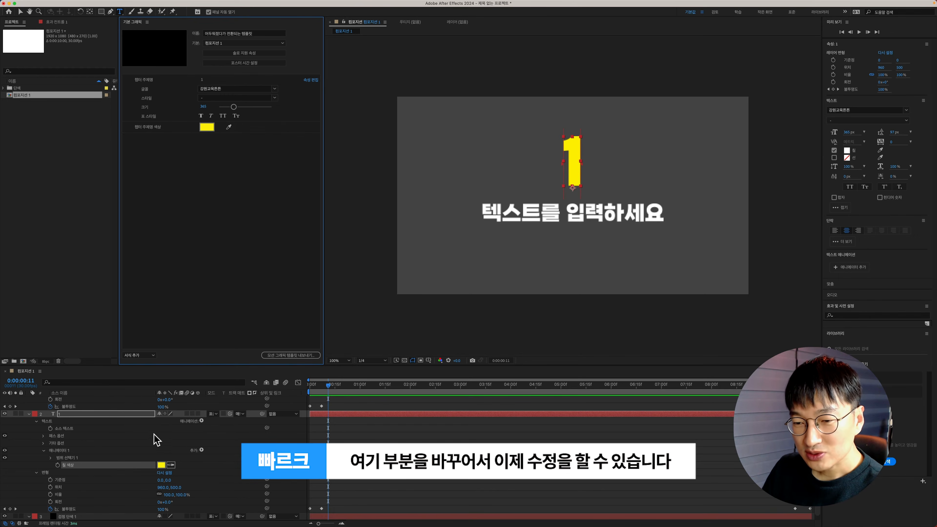
- Add the source text of the "텍스트를 입력하세요" layer to the template and name the control "내용"
left_click(110, 415)
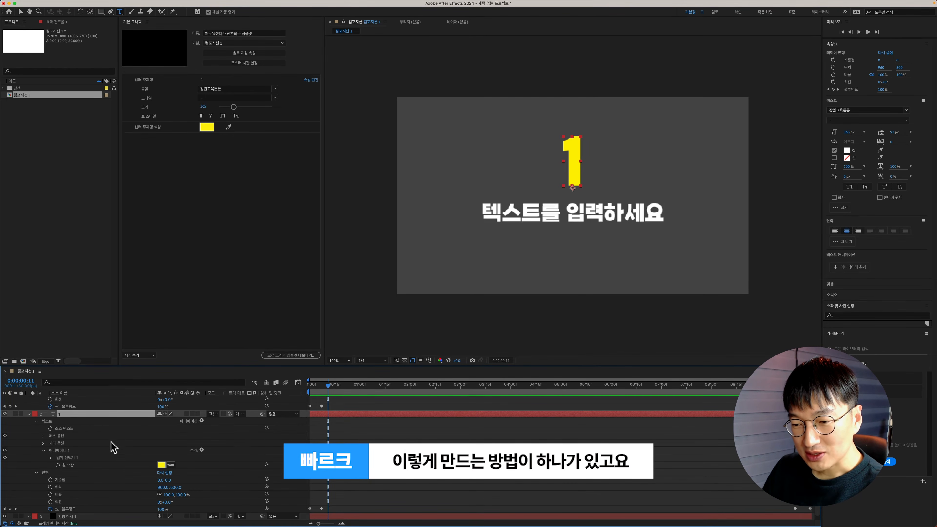
scroll(90, 476, "up", 5)
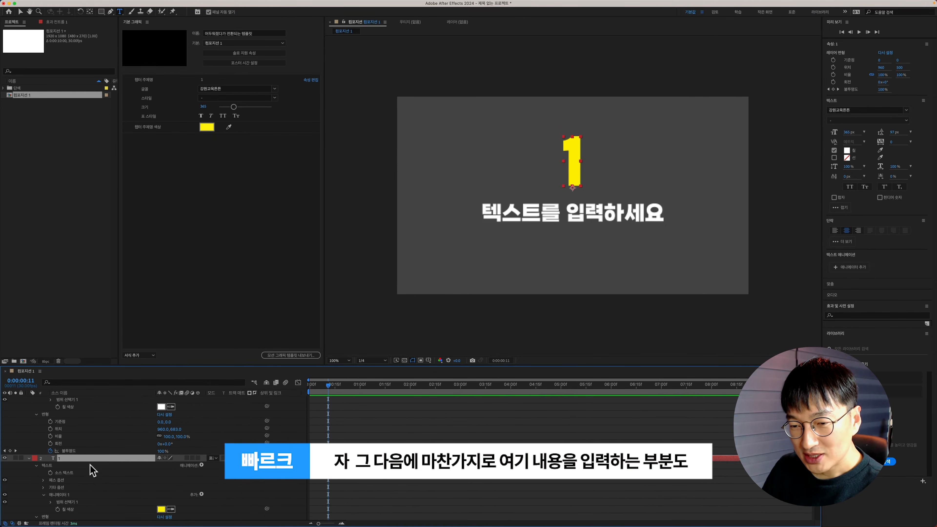
left_click(81, 401)
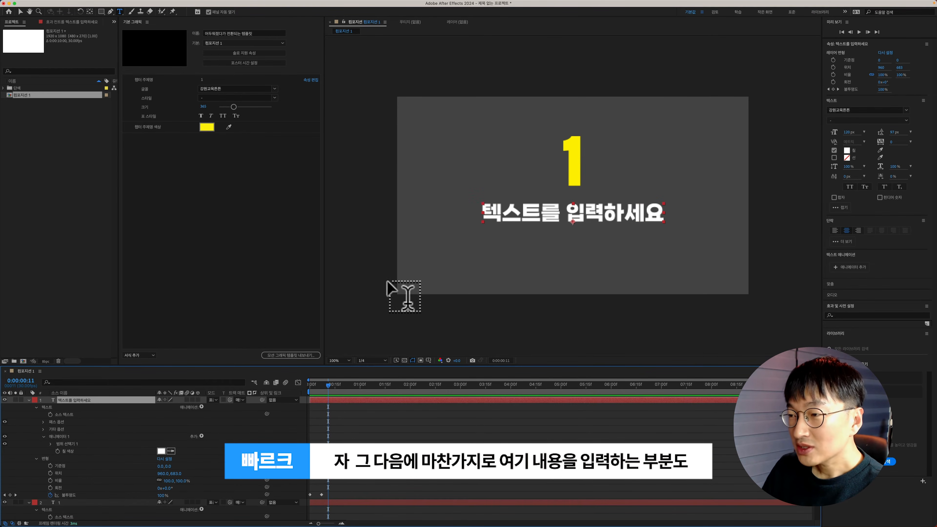
left_click(60, 413)
left_click_drag(76, 439, 197, 205)
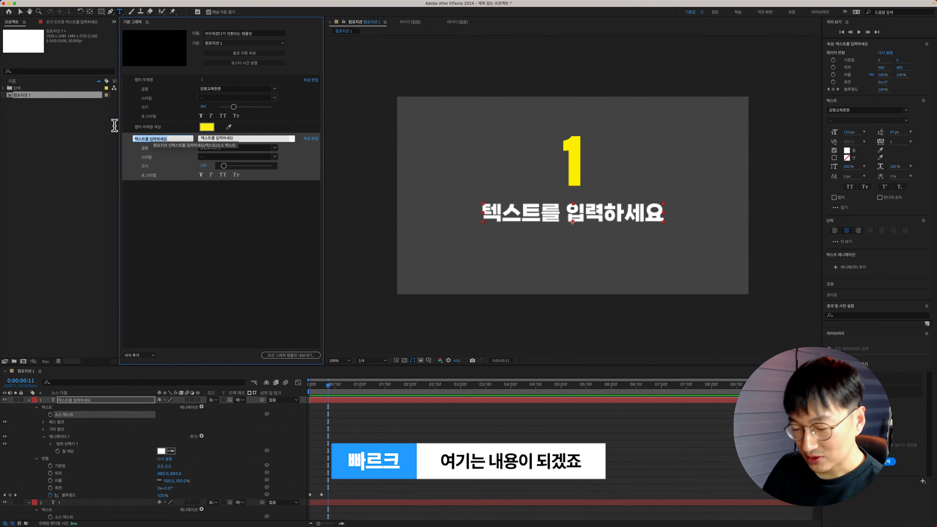
type("내요")
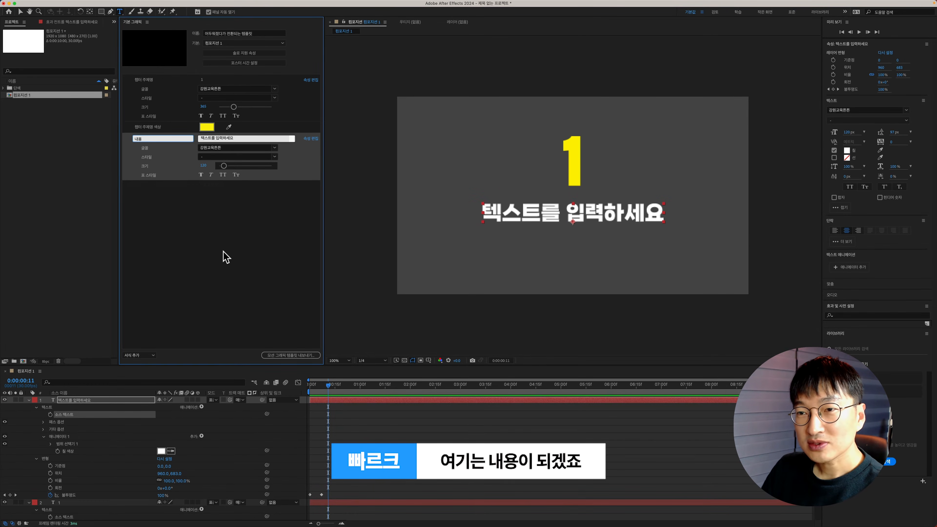
left_click(224, 257)
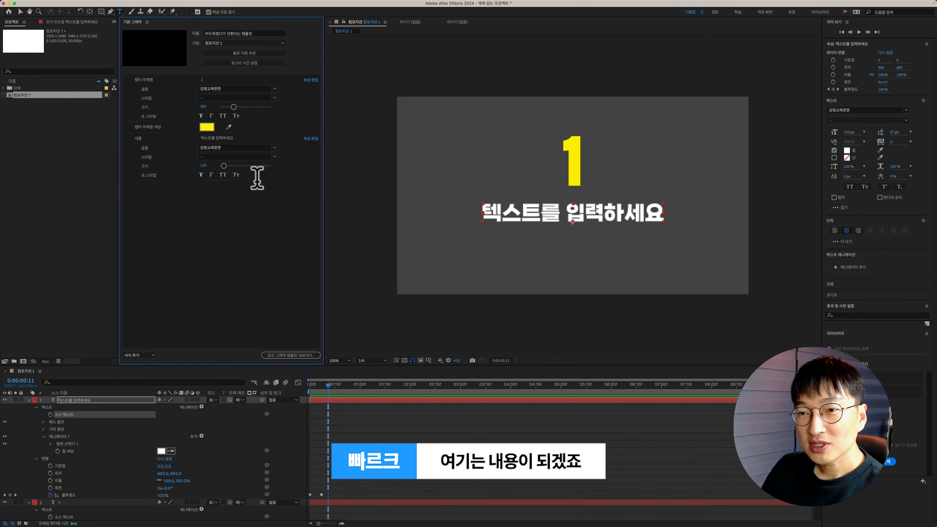
- Add the lower text layer's Animator 1 fill color to the template and name the control "내용 색상"
left_click(68, 451)
left_click_drag(70, 456, 146, 227)
left_click(171, 187)
type("내용")
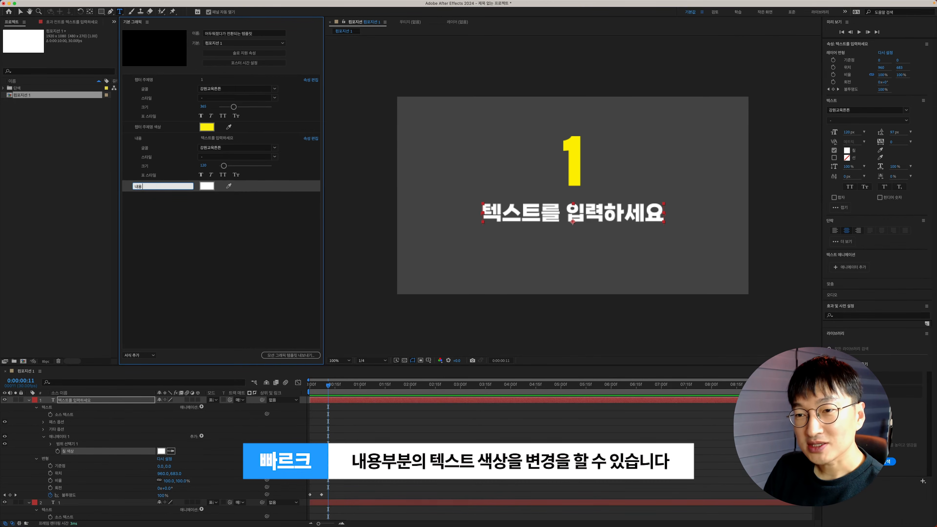
type(" 색상")
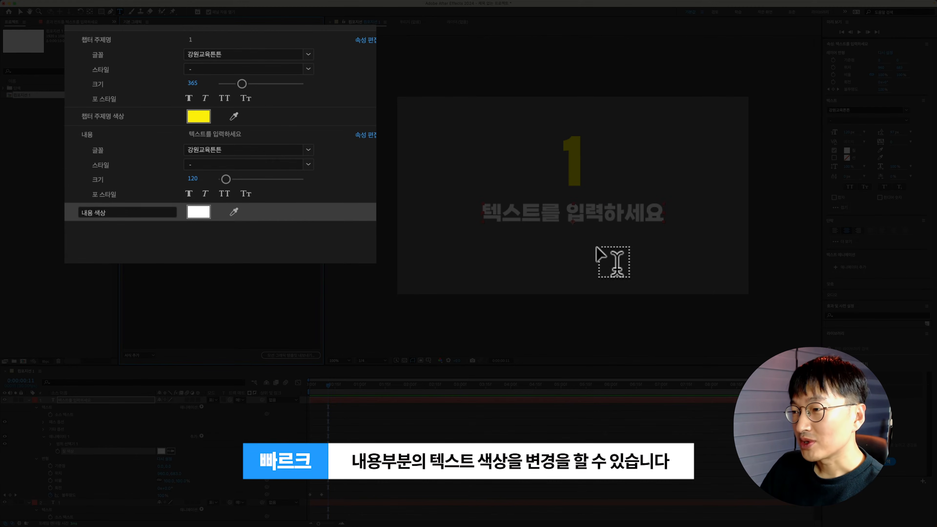
left_click(295, 254)
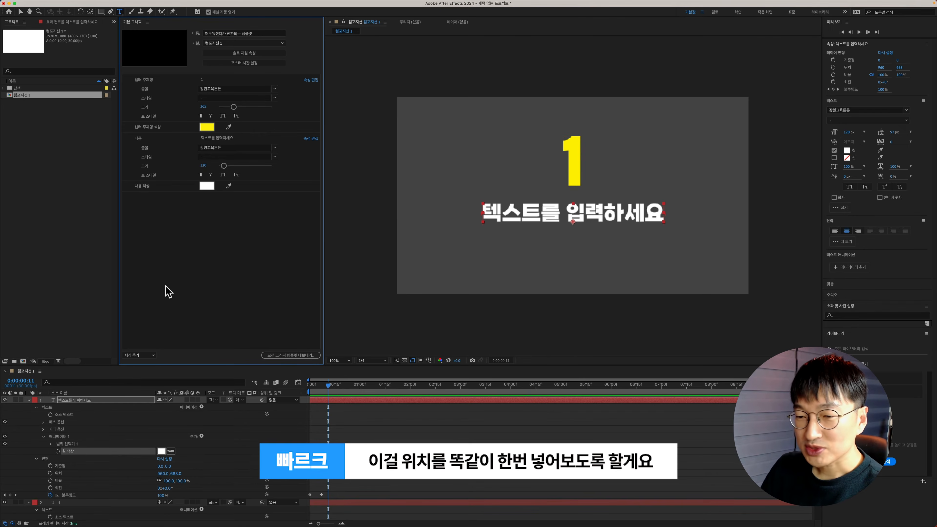
- Add the number layer's Position property beneath the "챕터 주제명 색상" control and name it "챕터 주제명 위치"
scroll(151, 404, "down", 5)
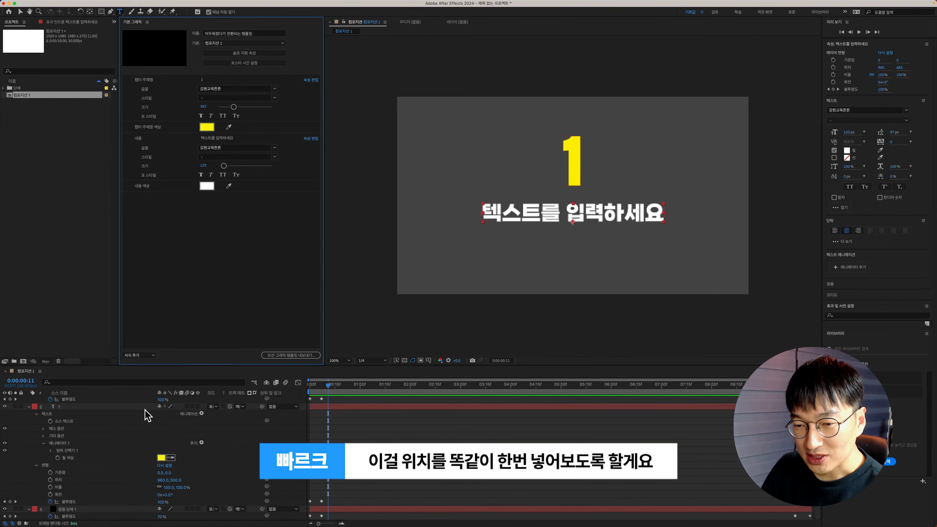
left_click(88, 408)
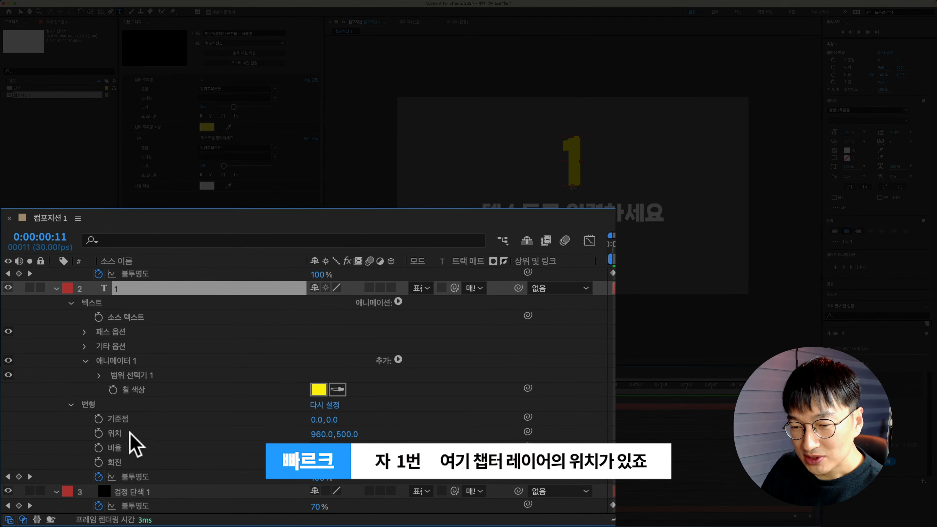
left_click(122, 433)
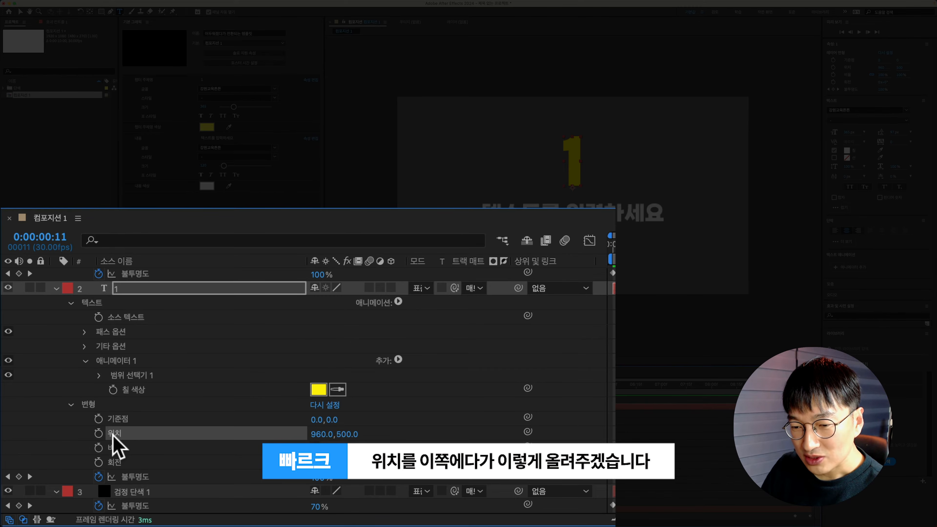
left_click_drag(154, 142, 151, 132)
left_click(150, 139)
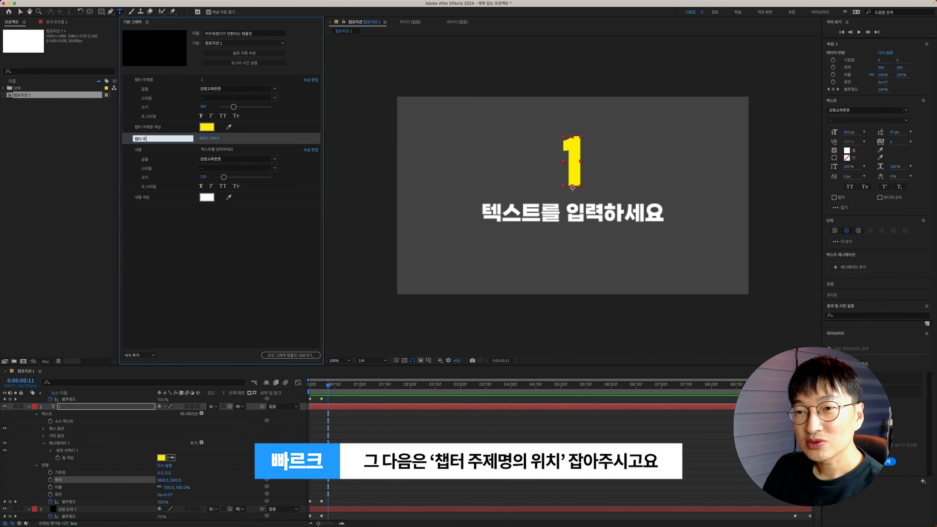
type("챕터 주제명 위치")
key("Return")
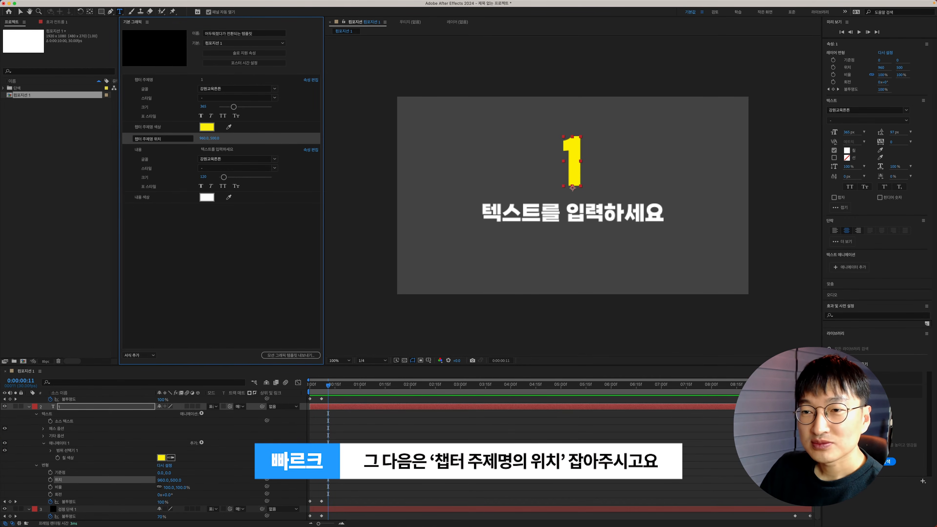
left_click(240, 274)
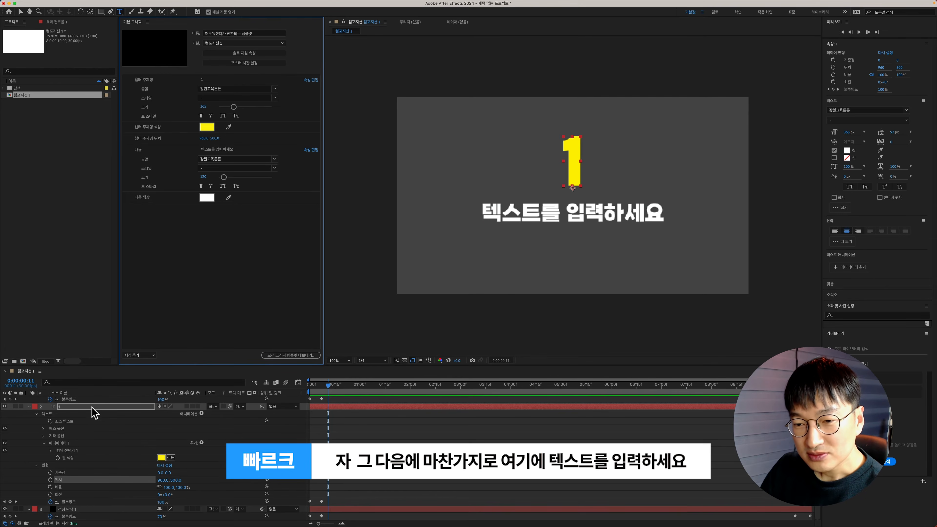
- Add the "텍스트를 입력하세요" layer's Position property beneath the "내용 색상" control and name it "내용 위치"
scroll(85, 447, "up", 4)
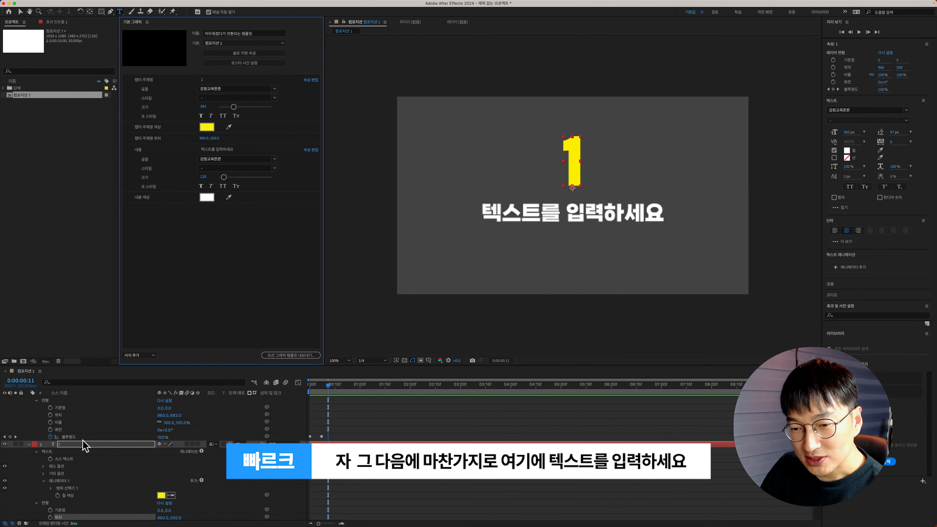
left_click(59, 442)
scroll(83, 435, "up", 2)
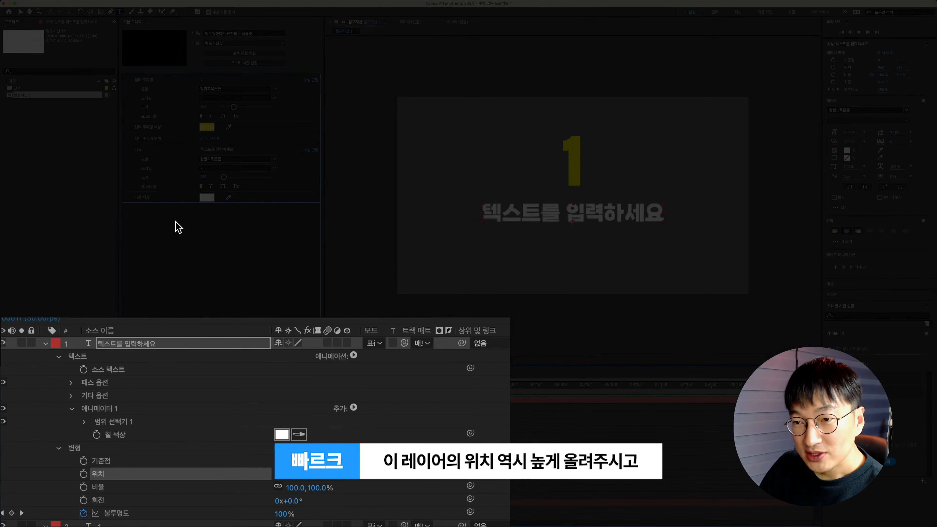
left_click_drag(158, 211, 132, 206)
left_click(167, 209)
type("냉")
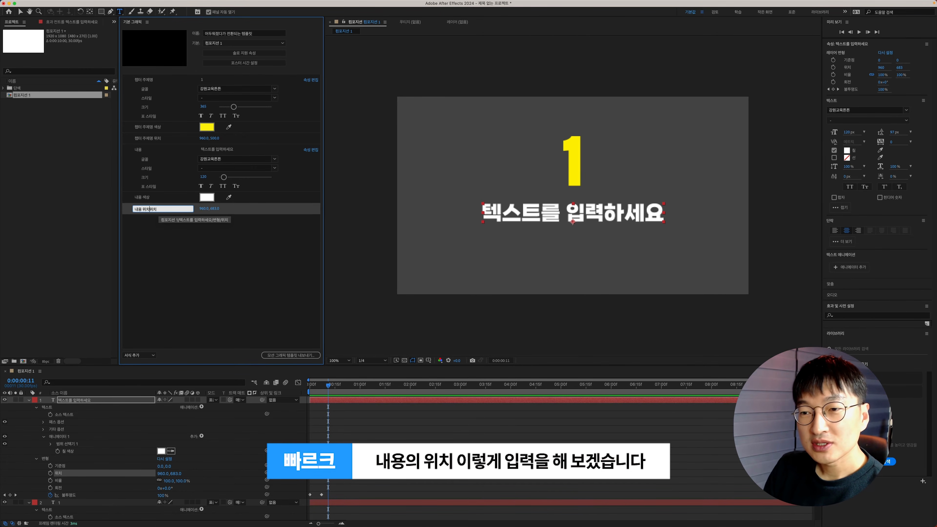
key("Delete")
key("Delete")
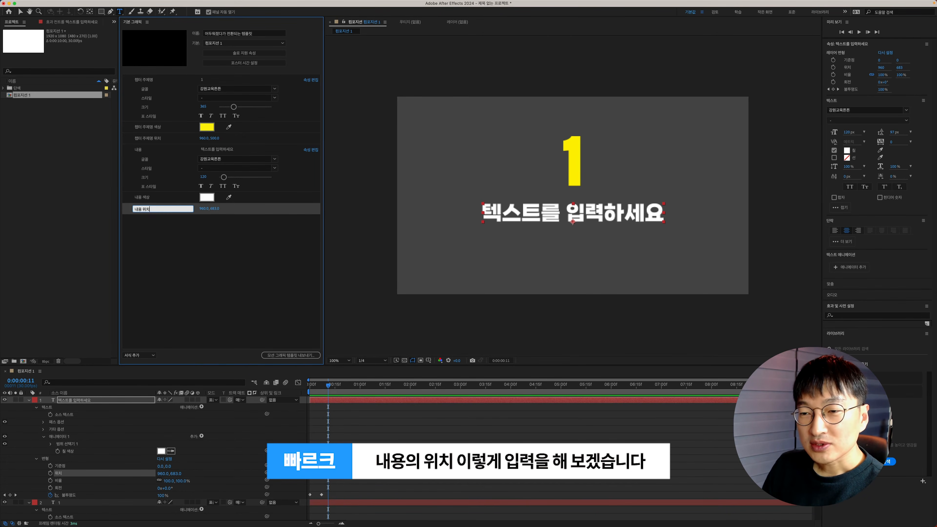
left_click(205, 288)
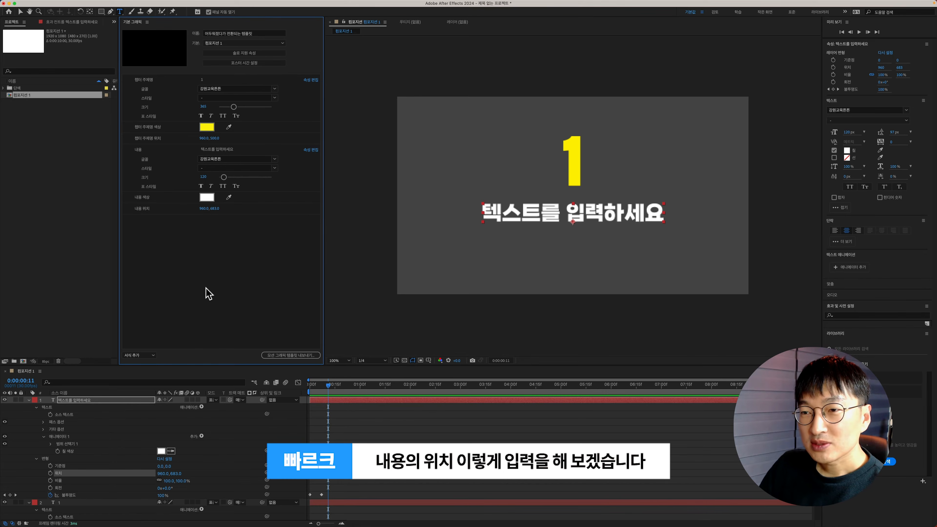
left_click(143, 355)
left_click(181, 261)
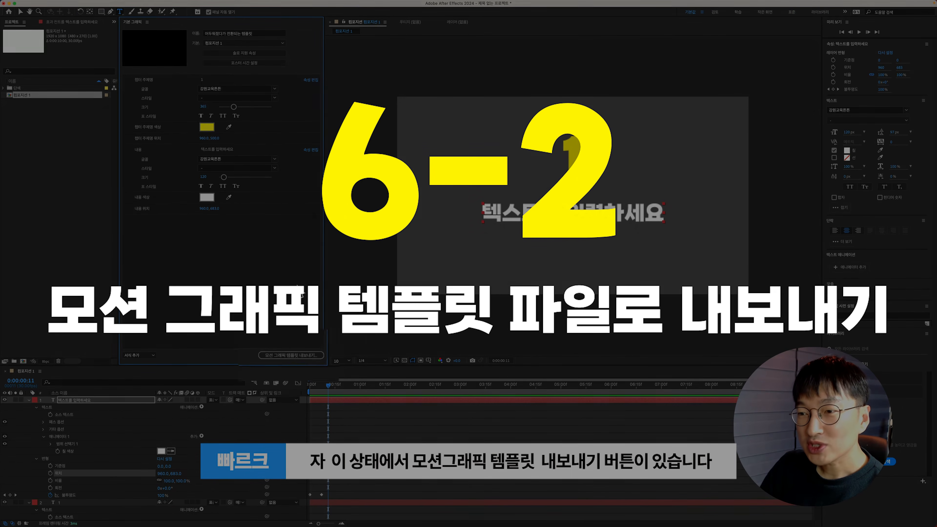
- Start exporting the motion graphics template and save the project as "템플릿 테스트.aep" as part of it
left_click(295, 355)
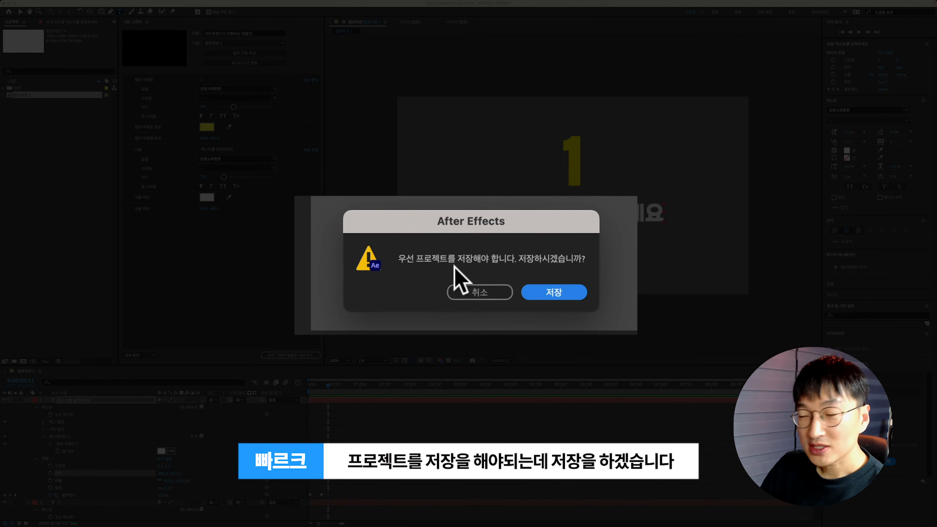
left_click(554, 293)
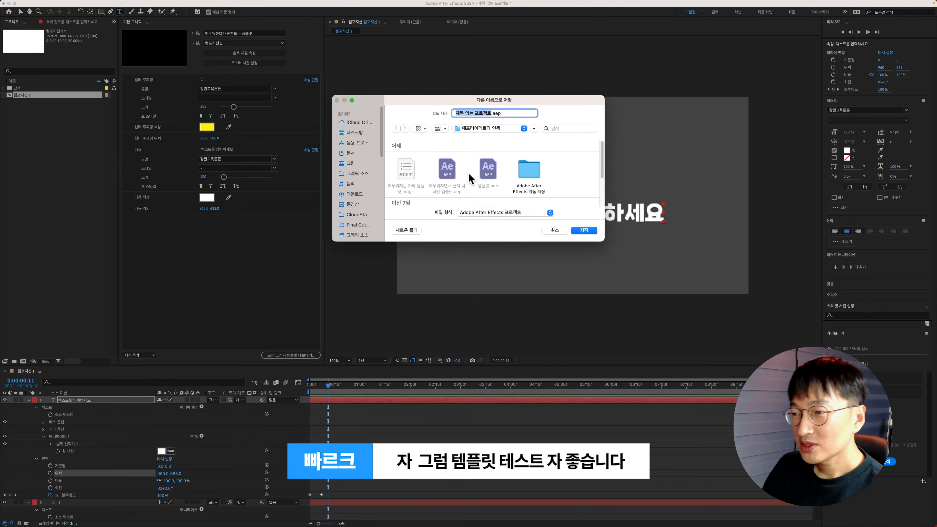
type("템플릿 테스")
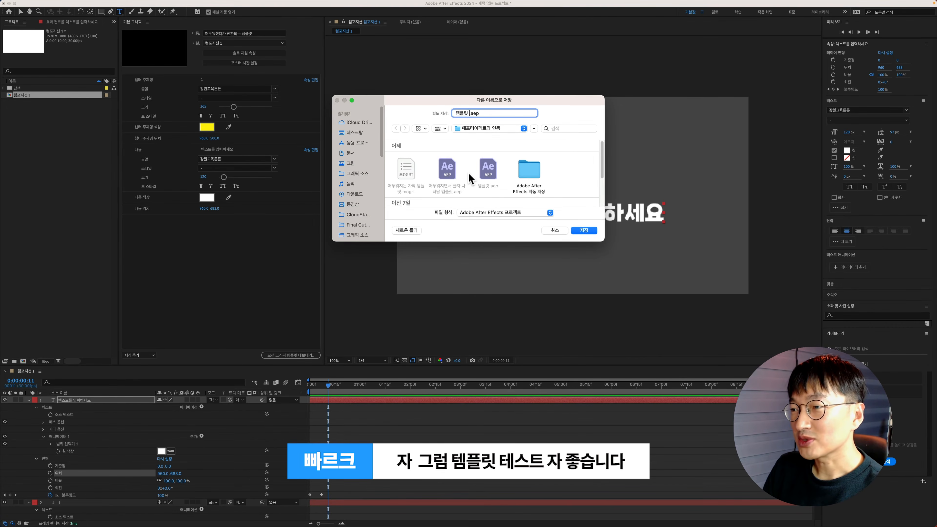
type("트")
key("Return")
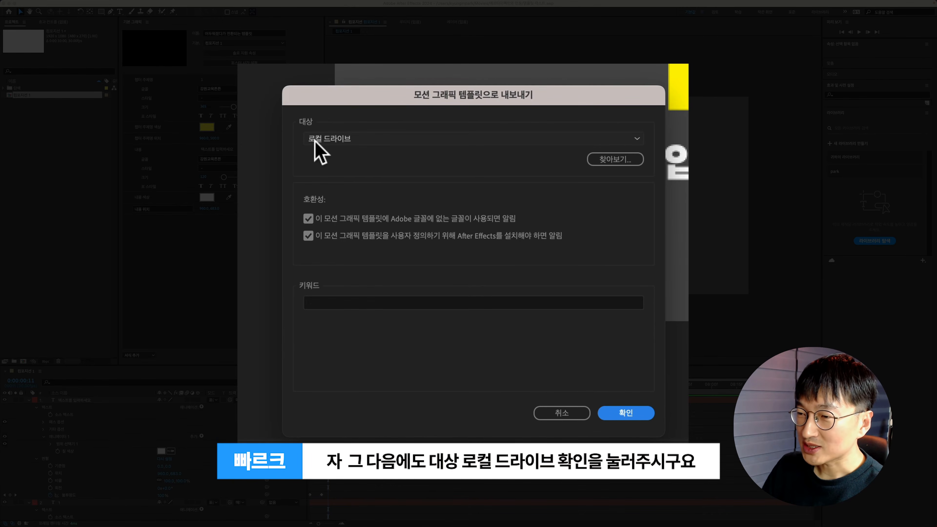
- Export the template to the local drive as "어두워졌다가 전환되는 템플릿.mogrt" in the Downloads folder, accepting the non-Adobe font requirement
left_click(546, 343)
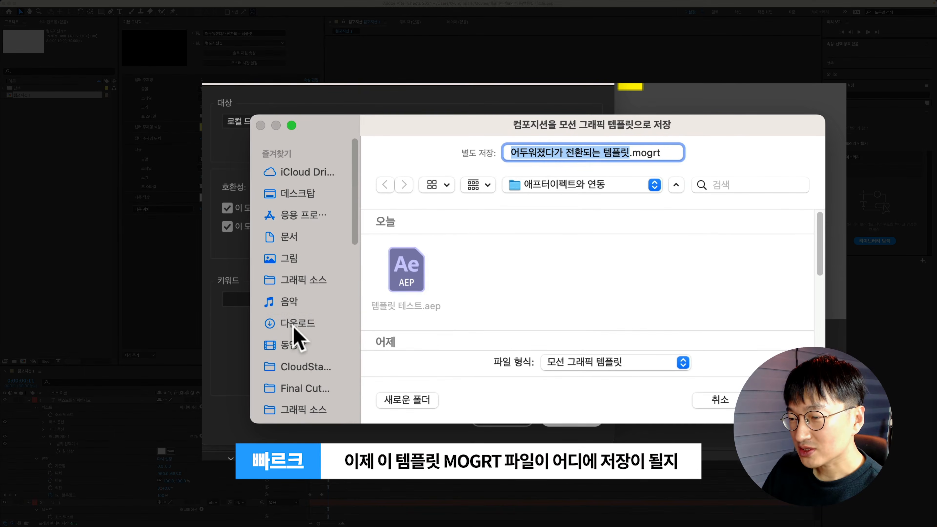
left_click(424, 296)
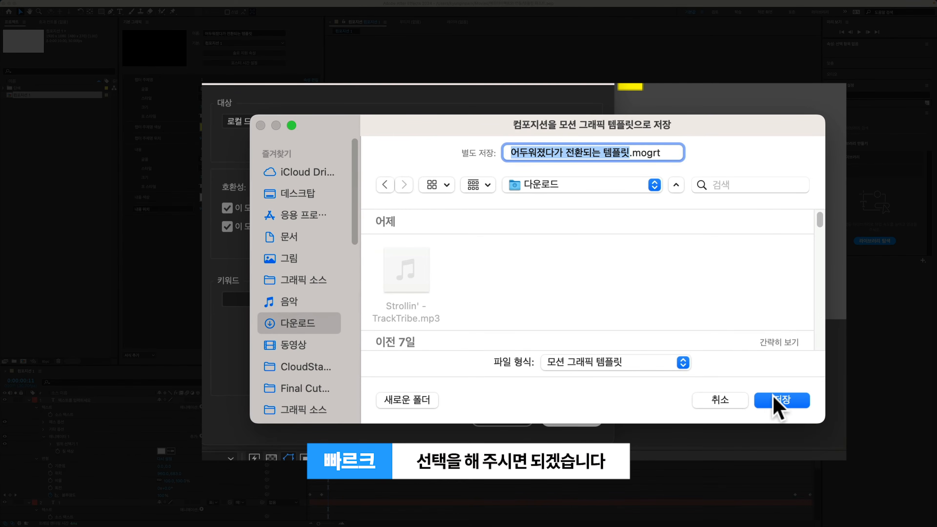
left_click(773, 400)
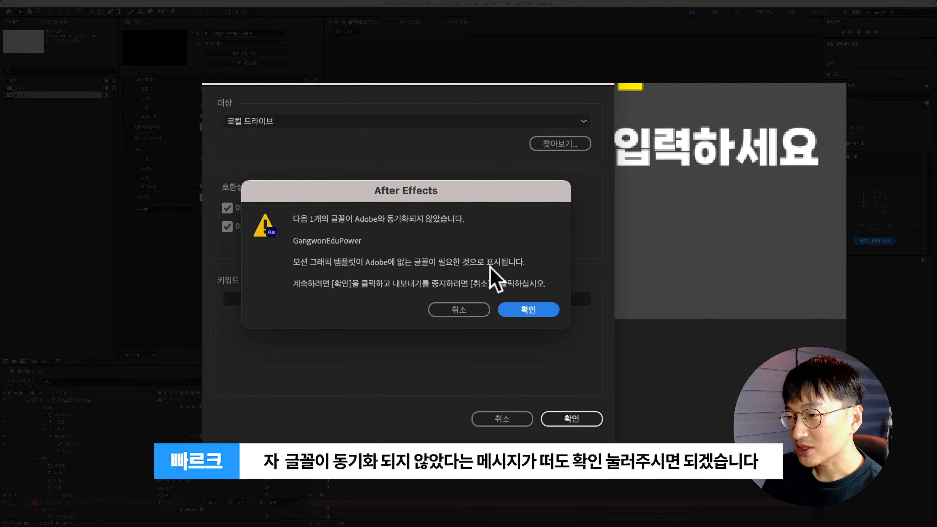
left_click(537, 313)
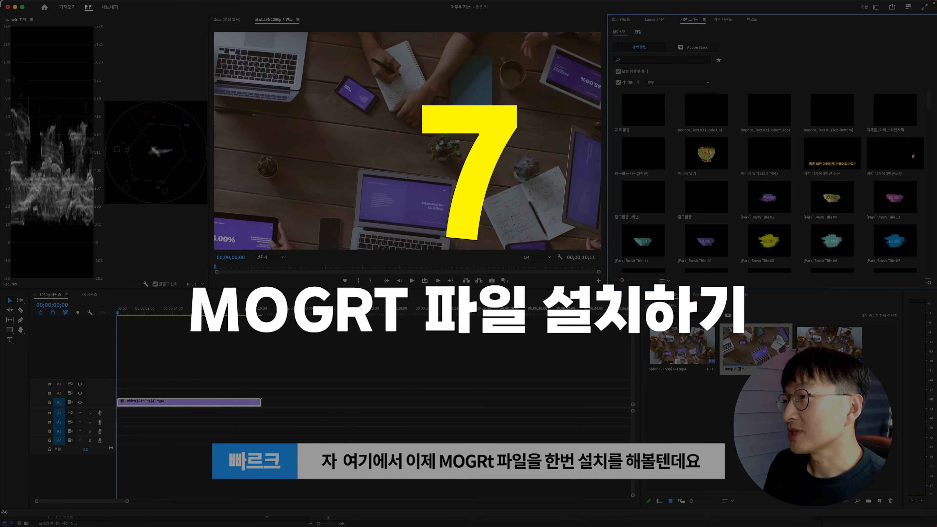
- Switch to Premiere Pro and check that the Essential Graphics panel is enabled
left_click(704, 413)
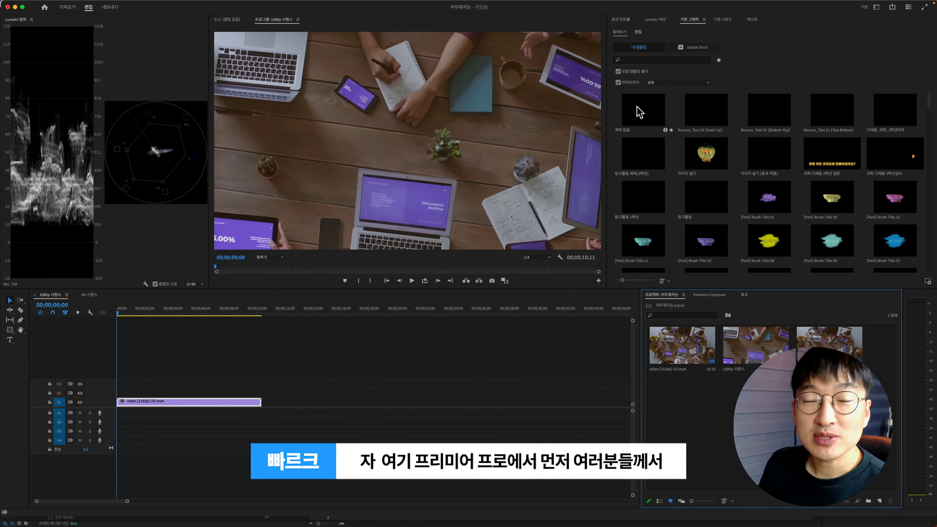
mouse_move(351, 4)
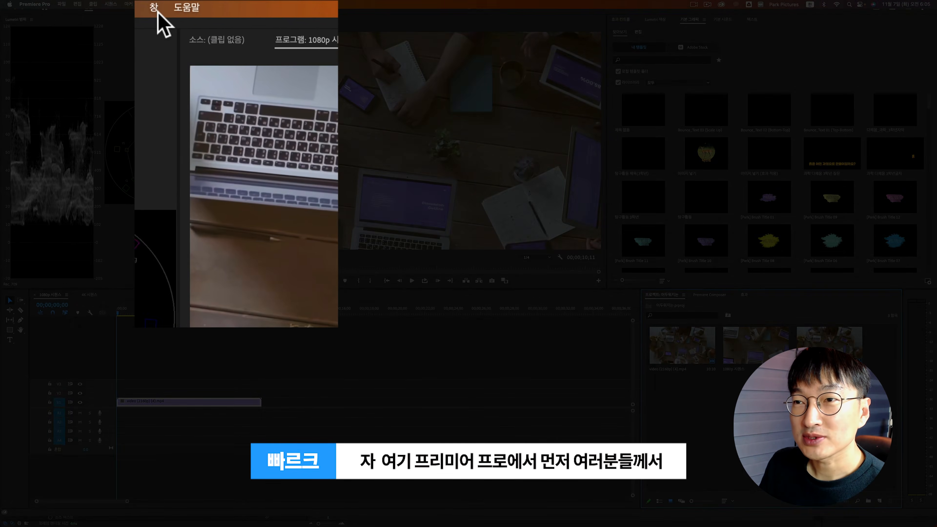
left_click(157, 13)
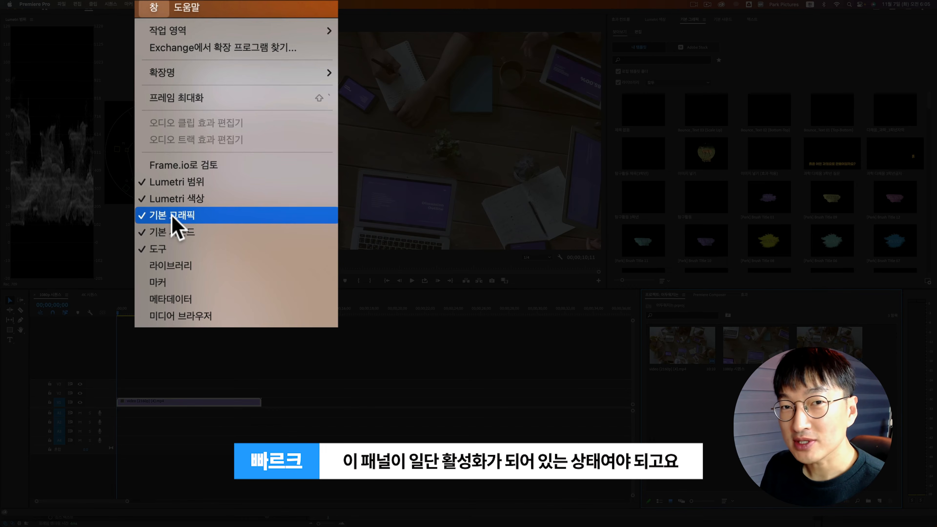
left_click(897, 55)
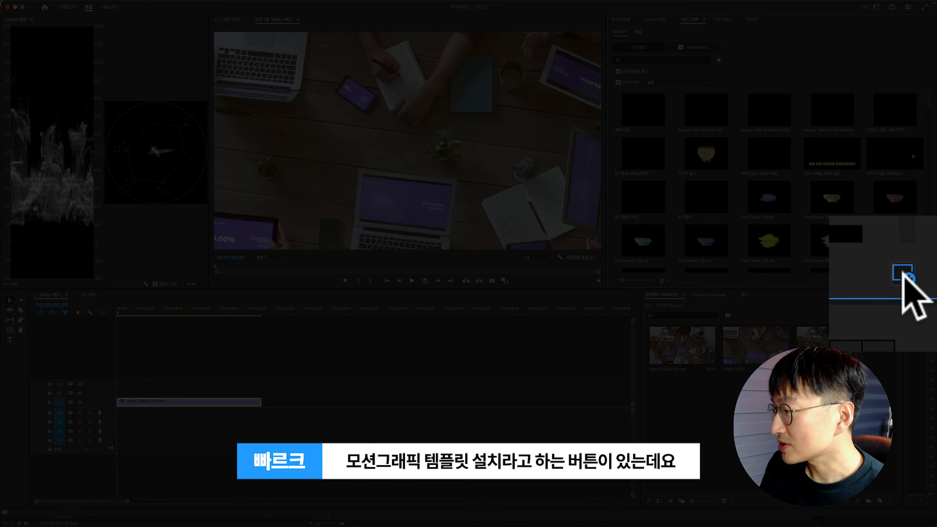
- Install the motion graphics template "어두워졌다가 전환되는 템플릿.mogrt" from the Downloads folder
left_click(903, 275)
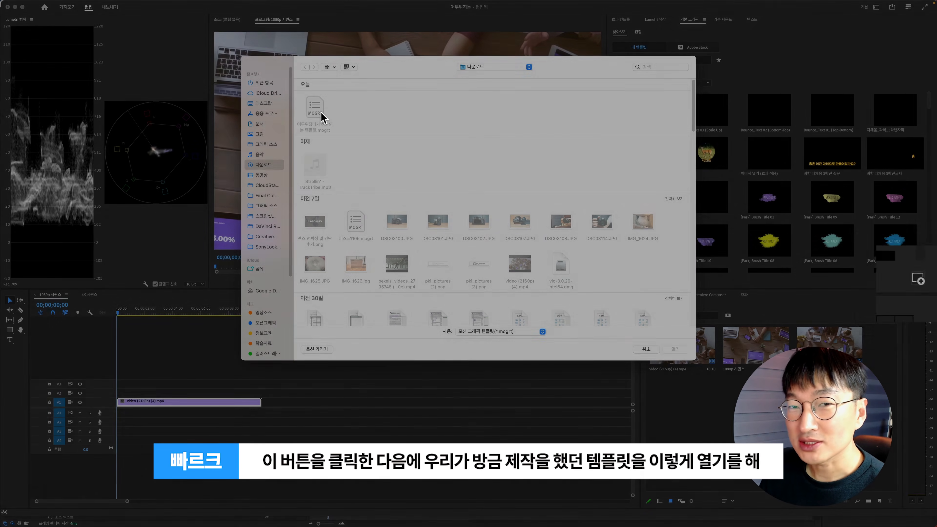
left_click(321, 115)
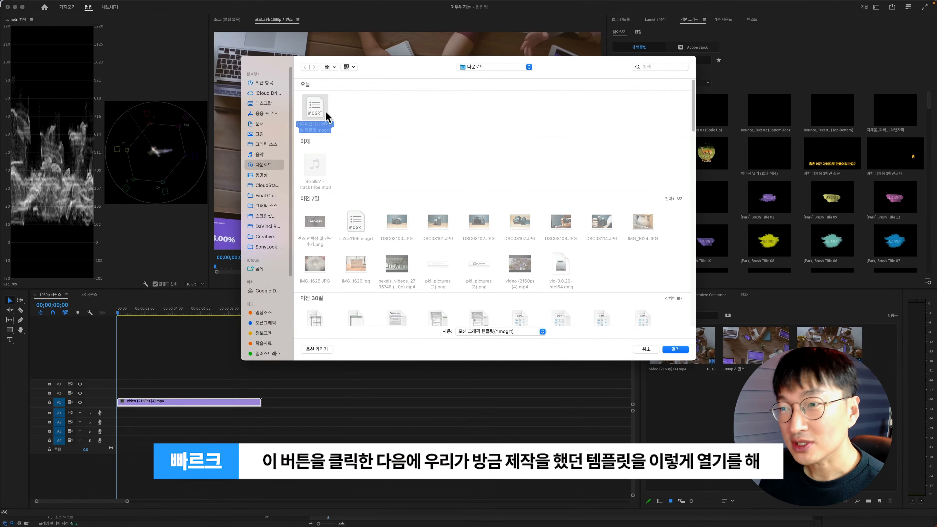
left_click(677, 352)
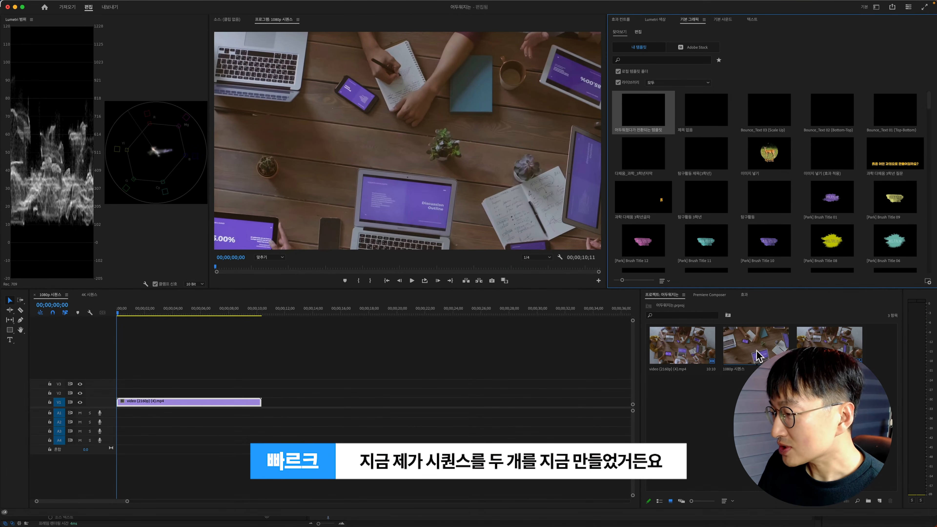
- Place the "어두워졌다가 전환되는 템플릿" template on V2 at the start of "1080p 시퀀스" and play back its opening seconds
left_click(762, 355)
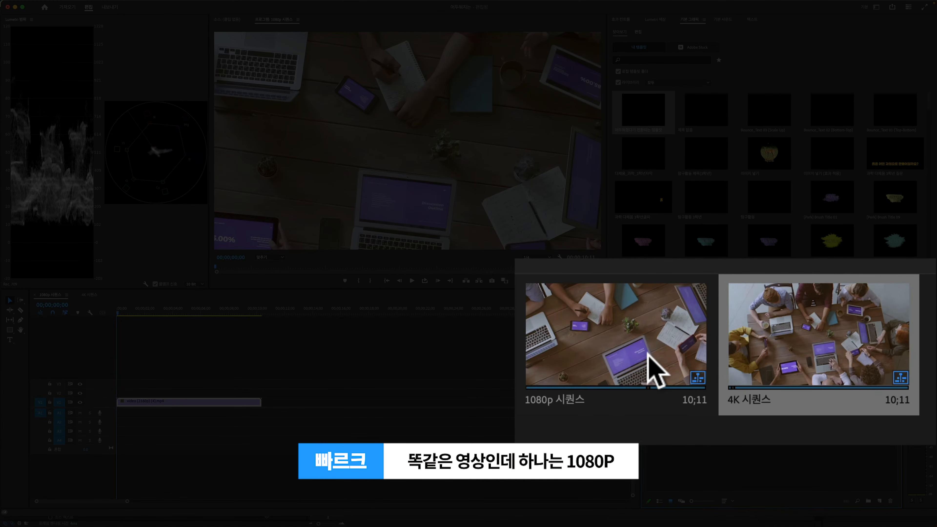
left_click(647, 353)
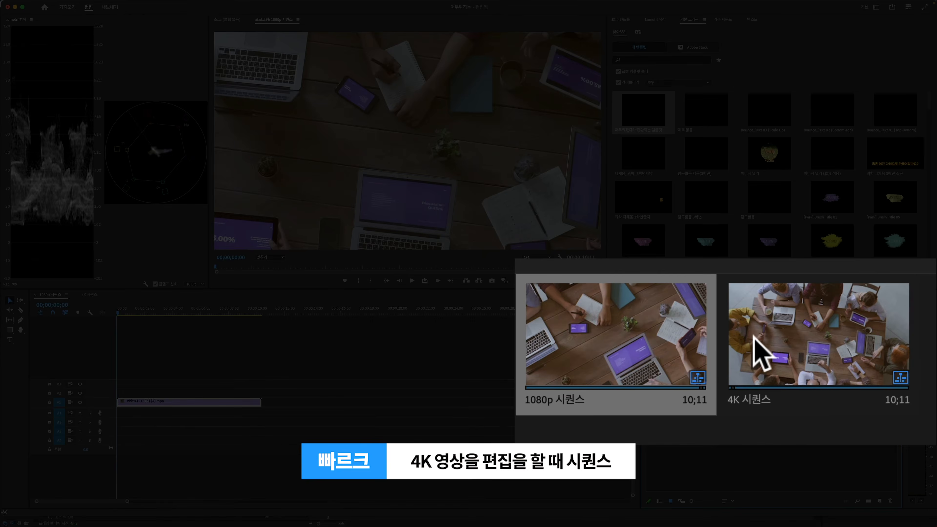
left_click(758, 351)
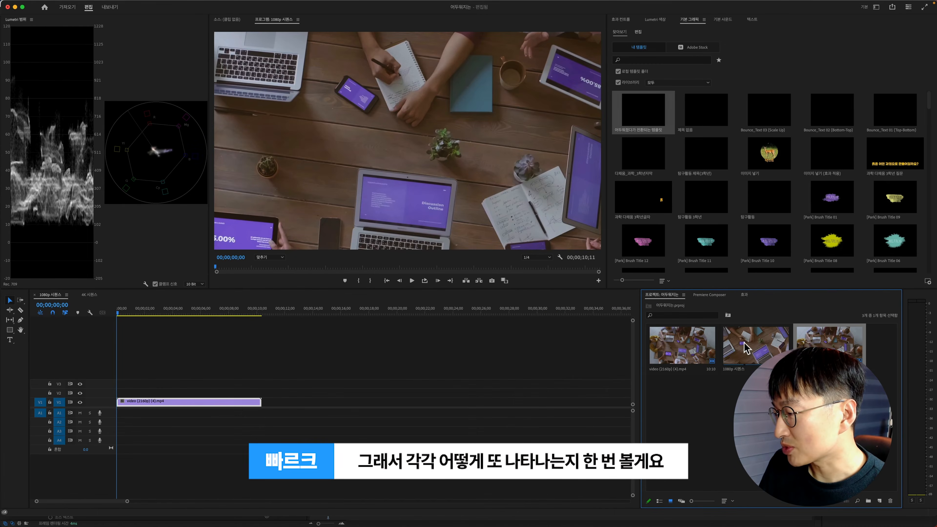
left_click(744, 347)
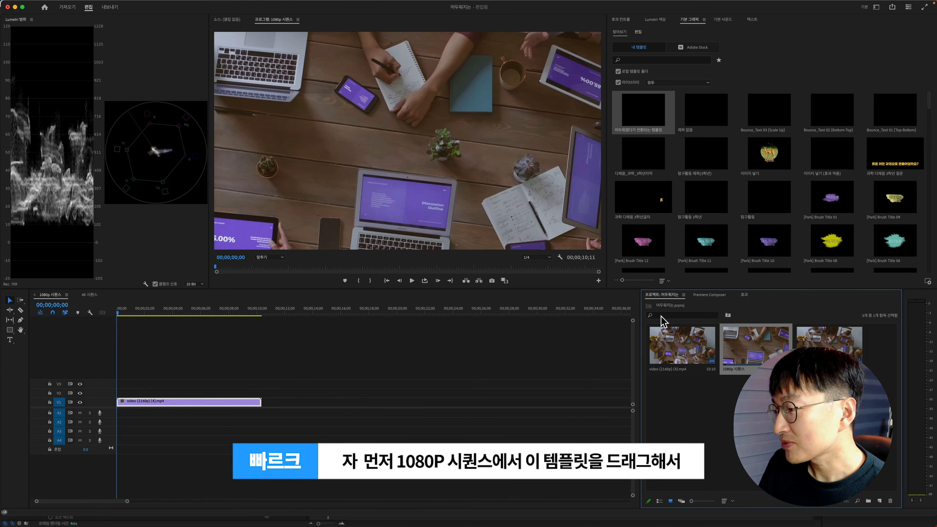
left_click_drag(649, 112, 115, 398)
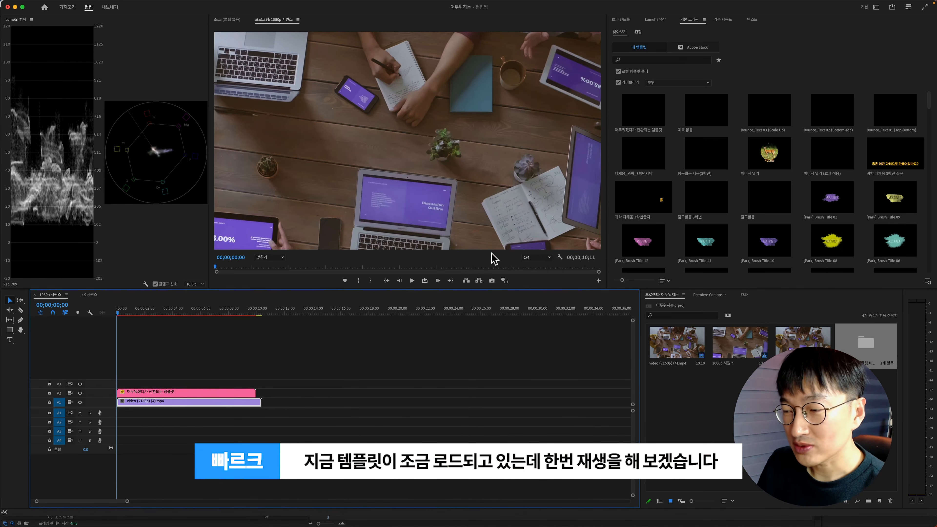
left_click(411, 281)
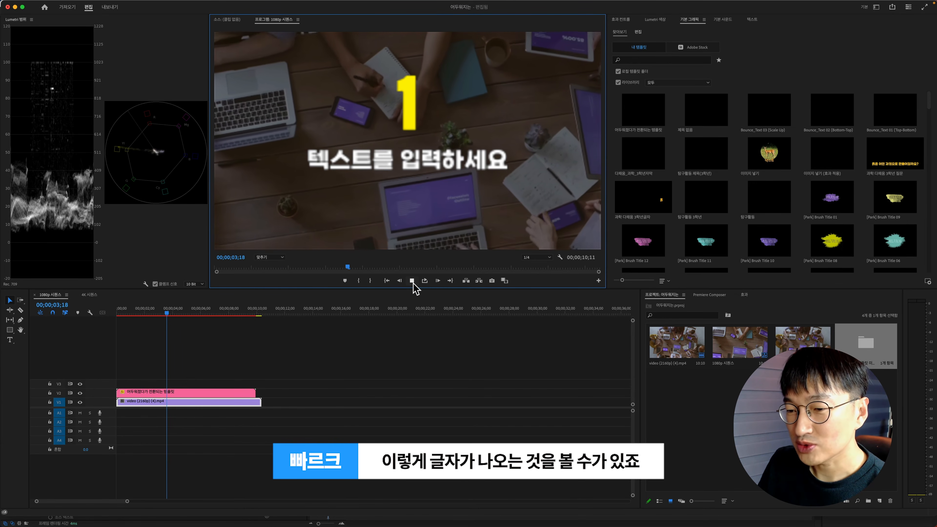
left_click(412, 281)
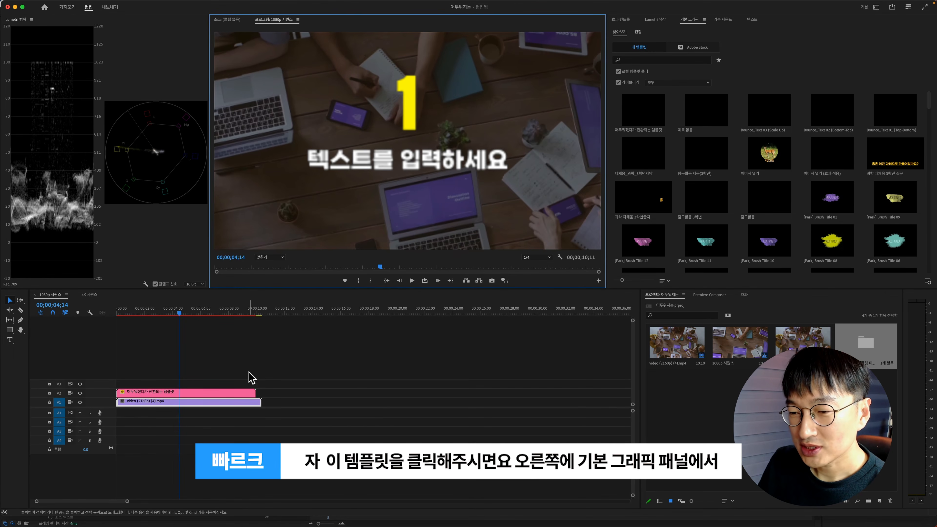
- Change the template clip's chapter number text to "2" and its content text to "템플릿 잘 되네"
left_click(186, 392)
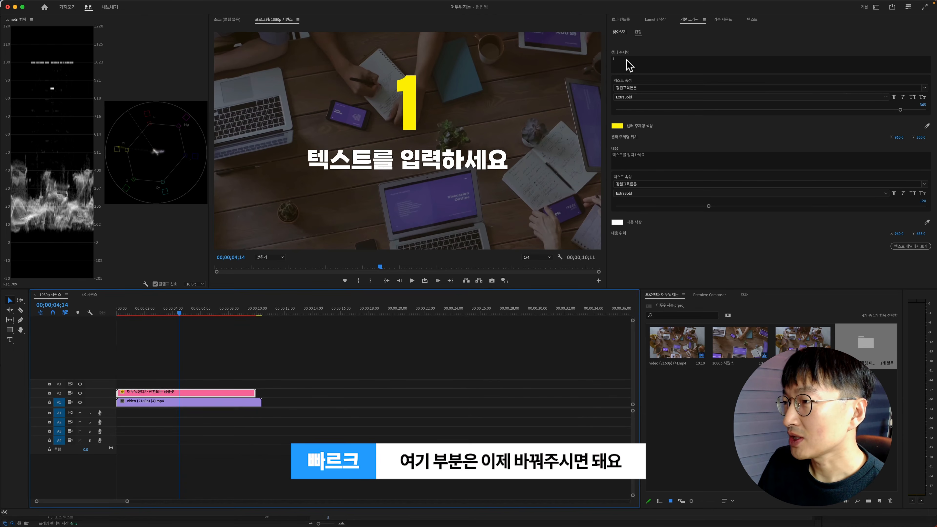
left_click(631, 60)
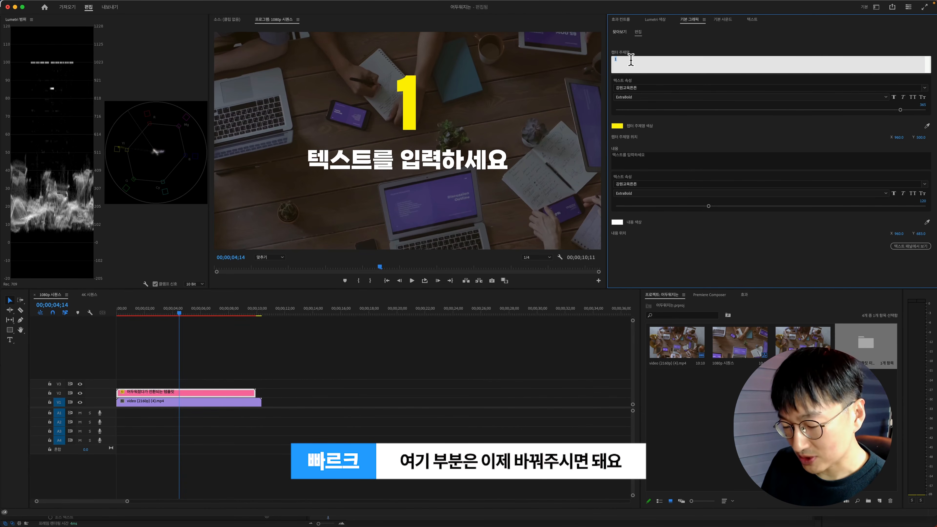
type("2")
left_click(642, 162)
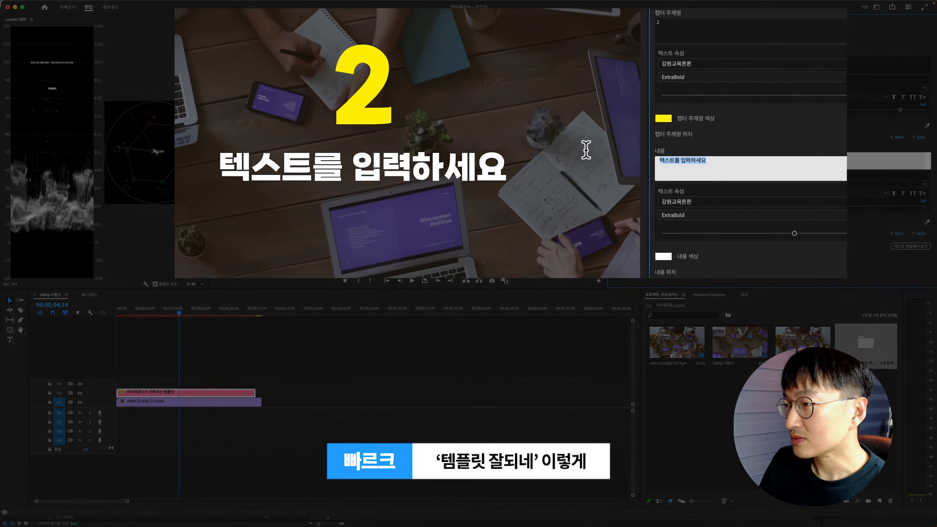
type("ㅅ 재")
type(" 되네")
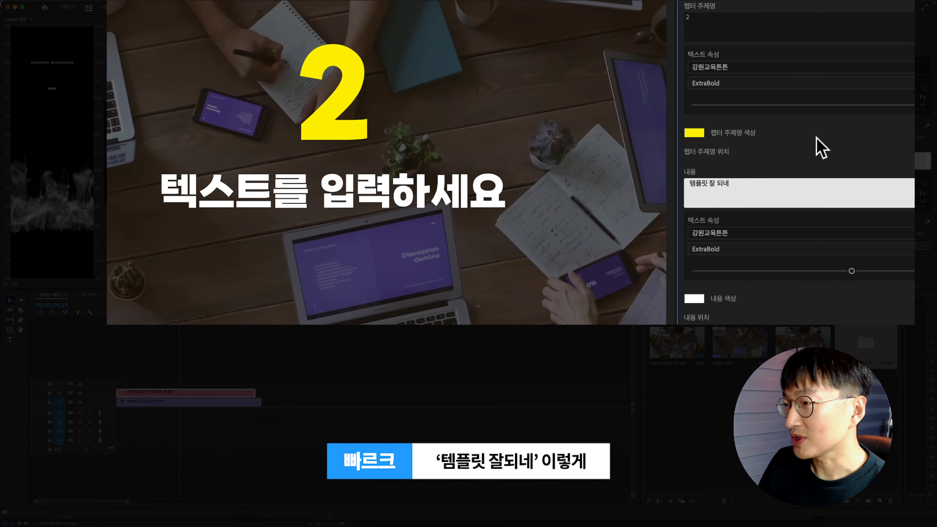
left_click(816, 136)
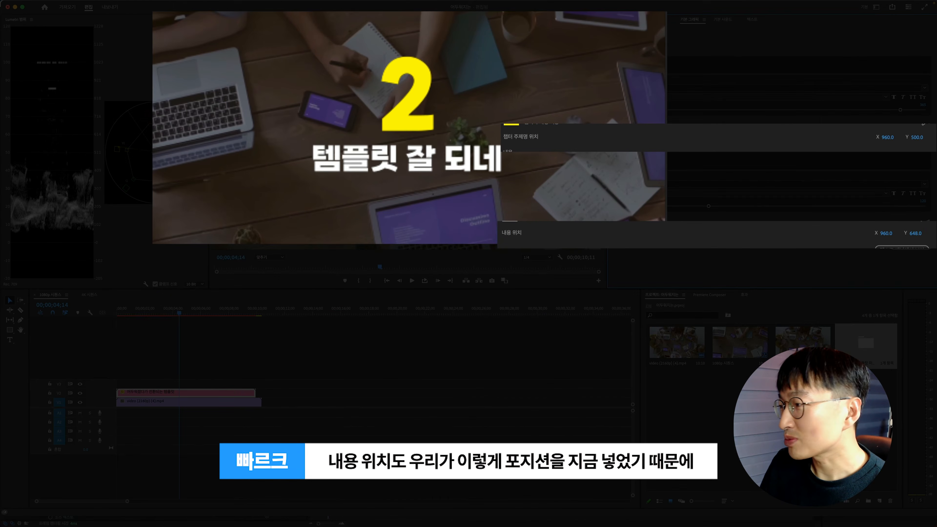
- Set the vertical position of the content text to 675 and of the chapter number to 523
left_click_drag(915, 233, 924, 234)
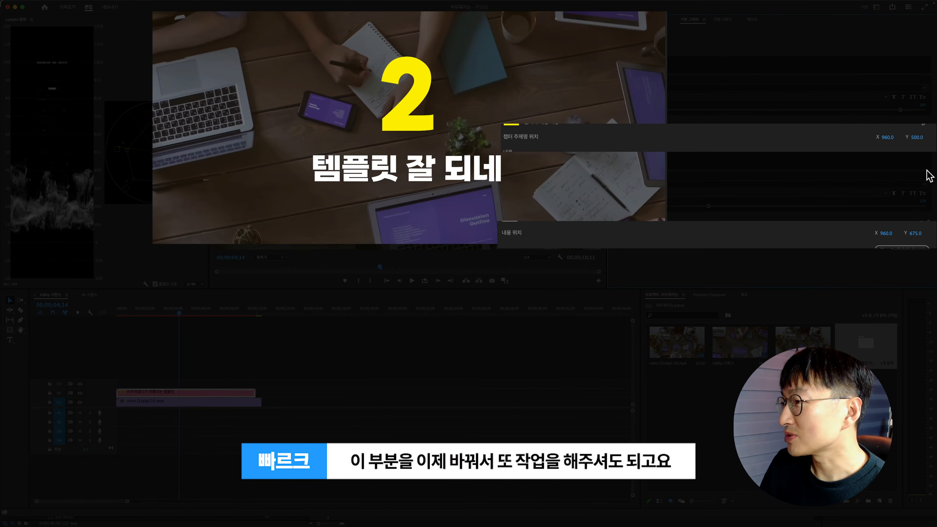
mouse_move(923, 143)
left_mouse_down()
mouse_move(879, 144)
mouse_move(920, 142)
left_mouse_up()
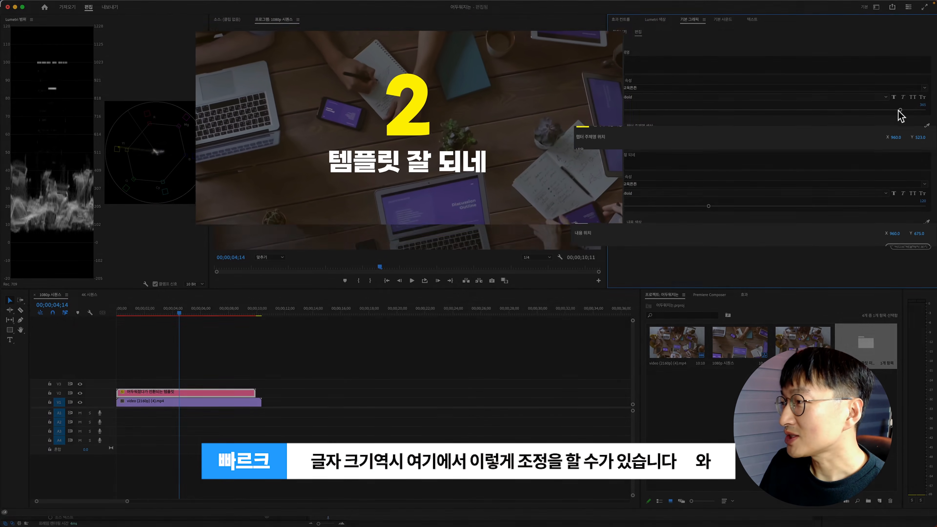
- Fine-tune the chapter number's font size and play back the title's ending and opening in "1080p 시퀀스"
mouse_move(900, 109)
left_mouse_down()
mouse_move(771, 112)
mouse_move(900, 109)
left_mouse_up()
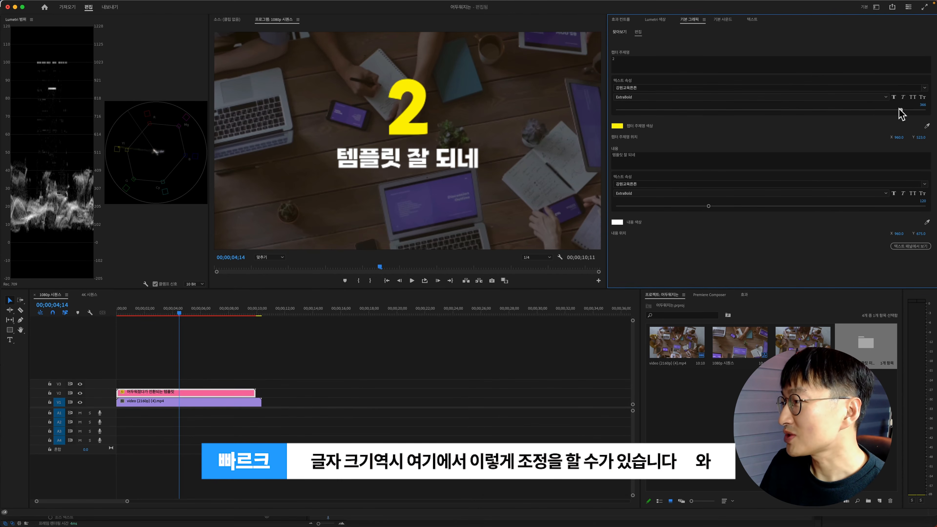
left_click(922, 138)
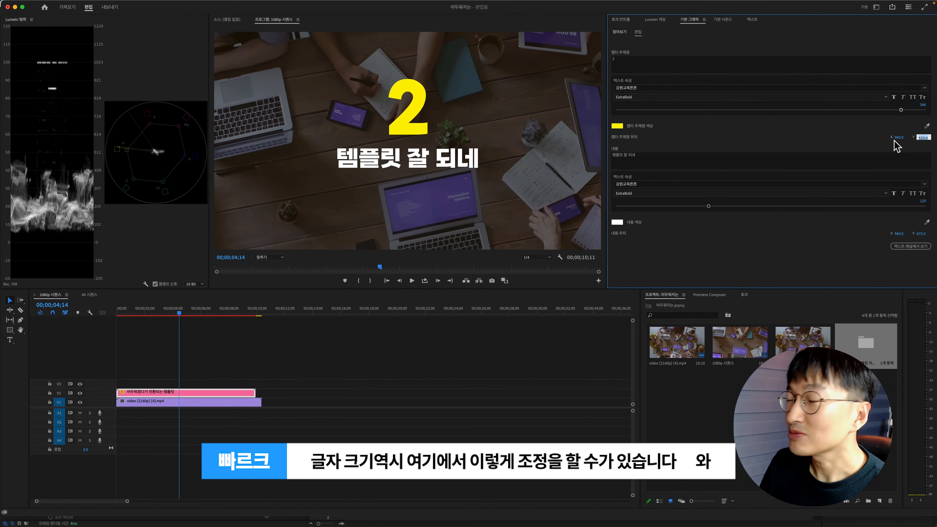
left_click(244, 313)
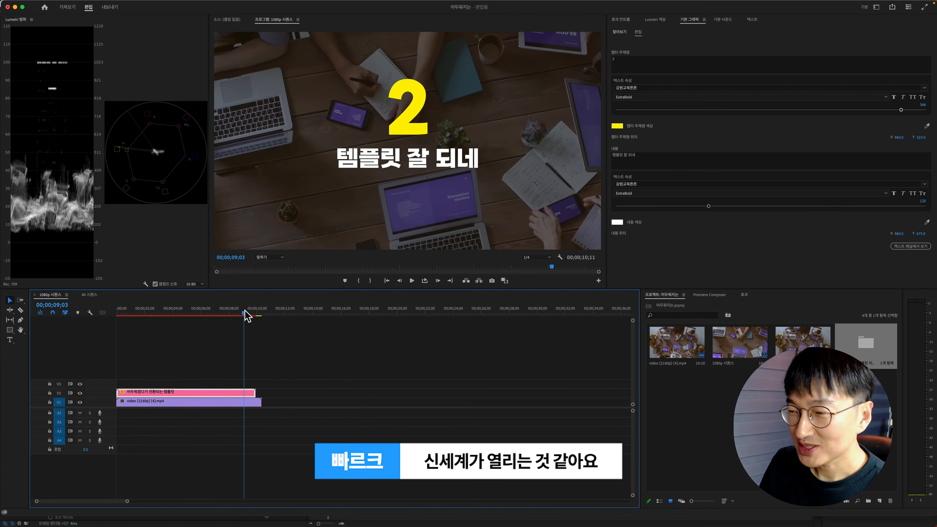
key("space")
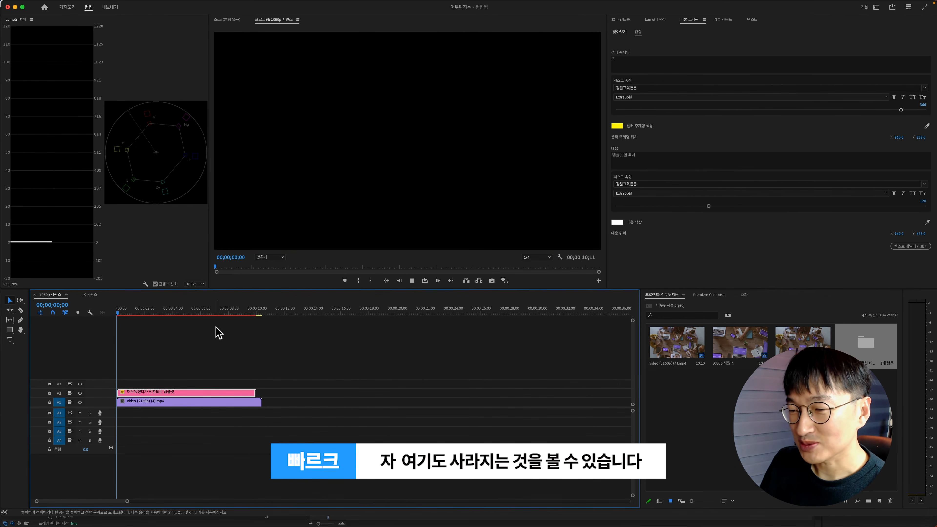
key("space")
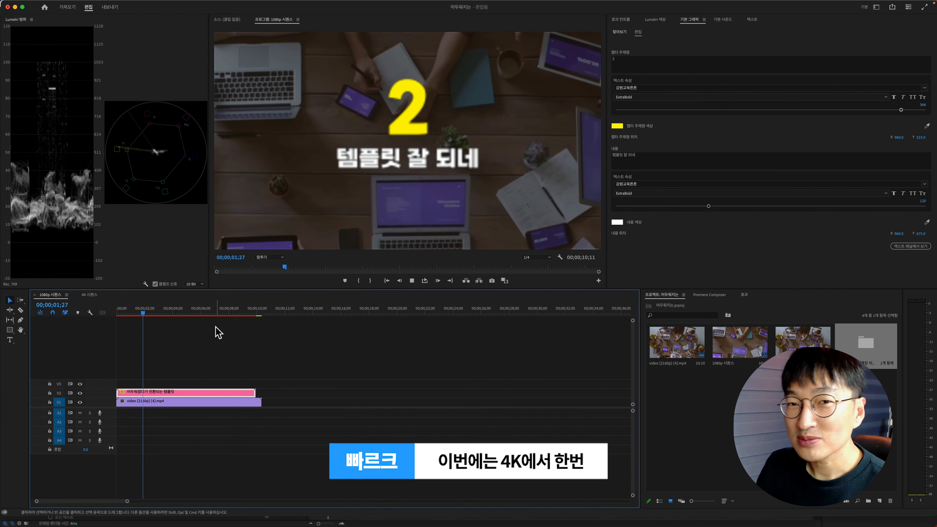
left_click(412, 281)
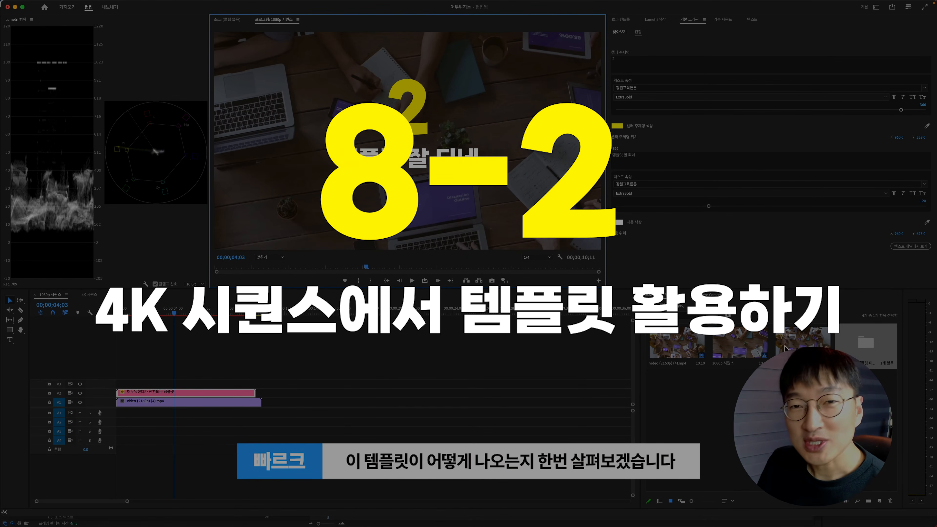
- Open "4K 시퀀스", place the "어두워졌다가 전환되는 템플릿" template on V2 at its start, and preview the title near 00;00;01;22
double_click(795, 347)
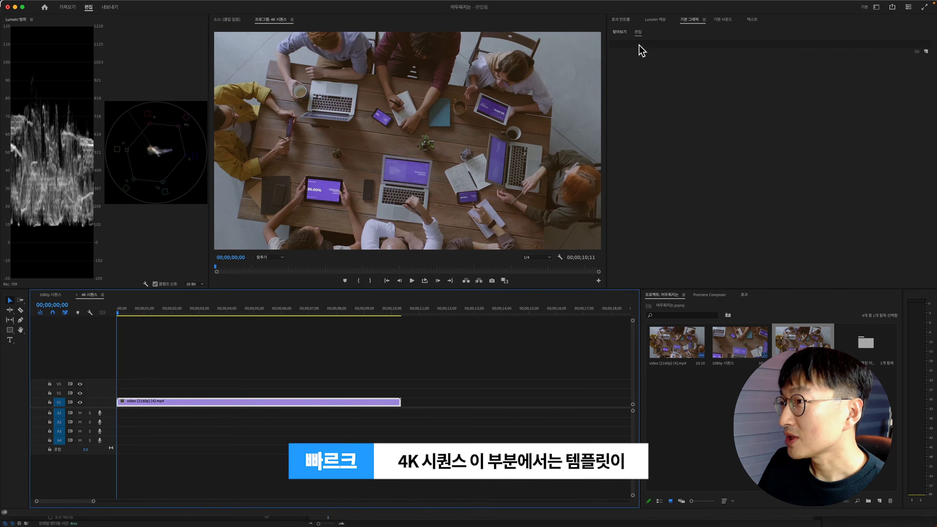
left_click(624, 32)
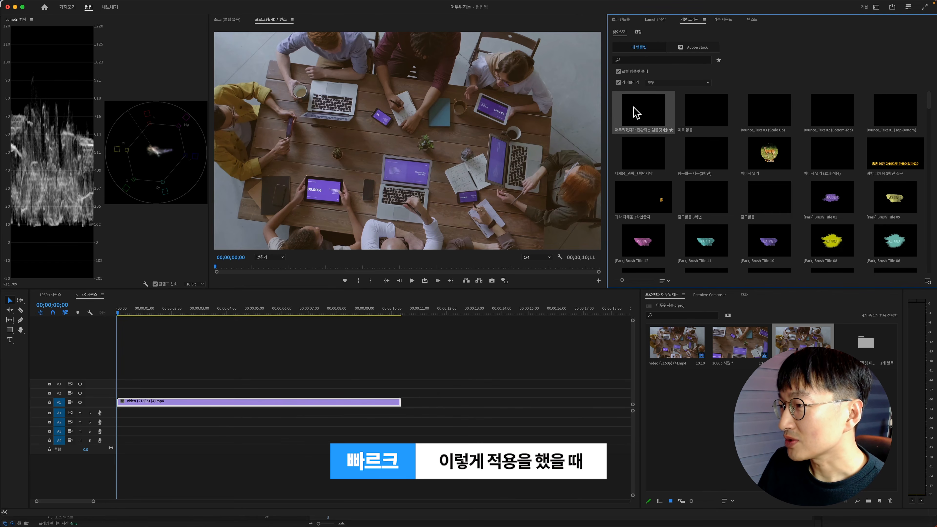
left_click_drag(572, 106, 112, 397)
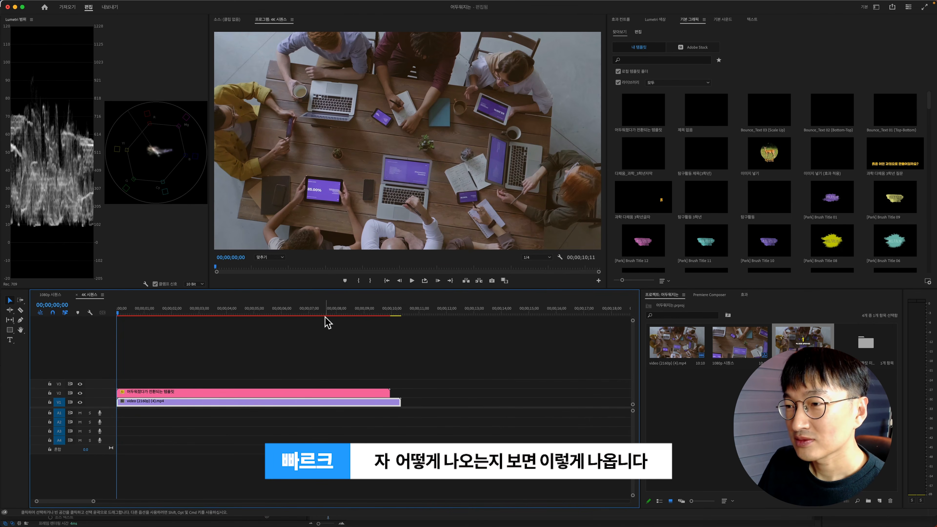
left_click(165, 313)
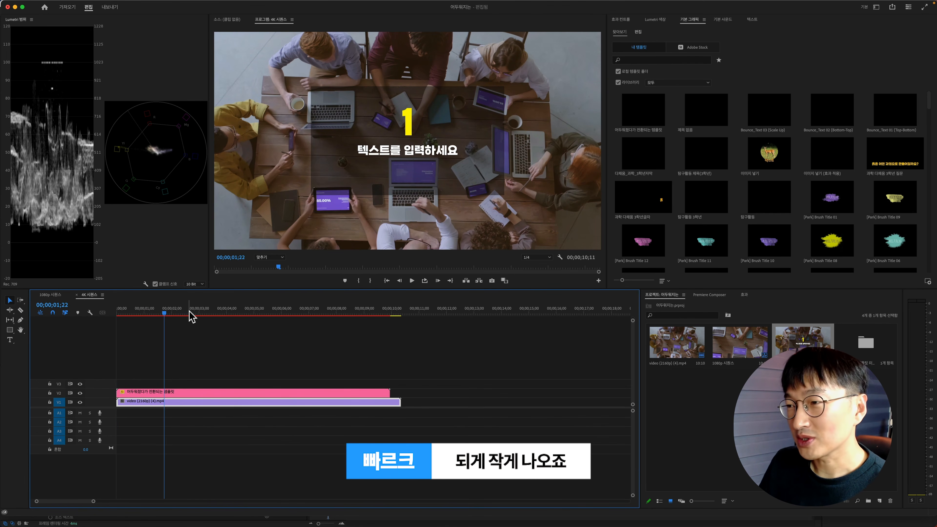
- Scale the template clip in "4K 시퀀스" up to about 203 percent in its motion settings
left_click(174, 393)
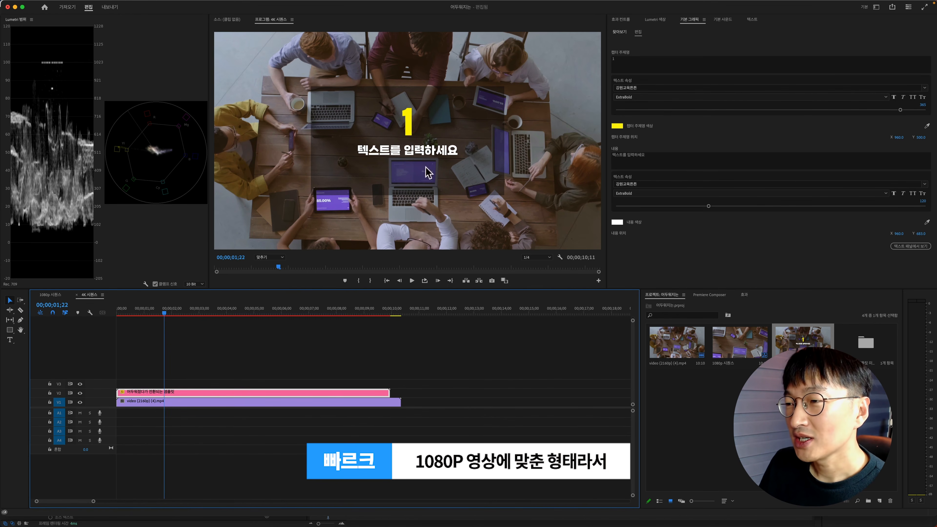
left_click(622, 20)
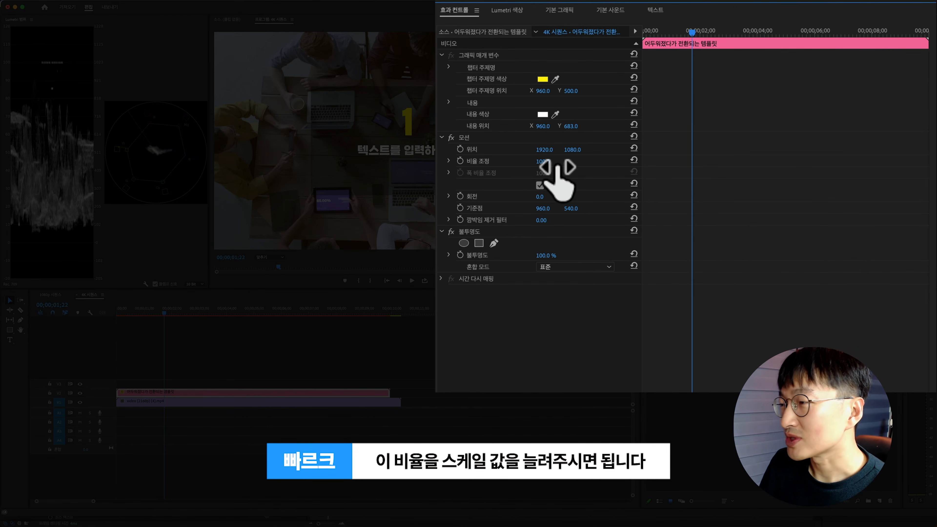
left_click_drag(548, 163, 586, 163)
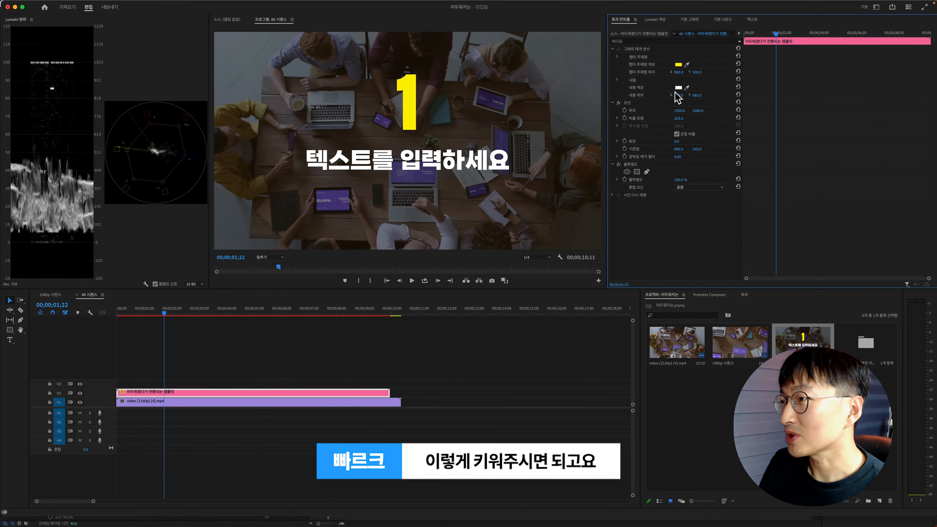
- Raise the chapter number slightly and set the content text's vertical position to 674 in the 4K template clip
left_click(689, 20)
mouse_move(920, 137)
left_mouse_down()
mouse_move(935, 137)
mouse_move(847, 138)
mouse_move(909, 137)
left_mouse_up()
mouse_move(921, 233)
left_mouse_down()
mouse_move(936, 233)
mouse_move(926, 239)
left_mouse_up()
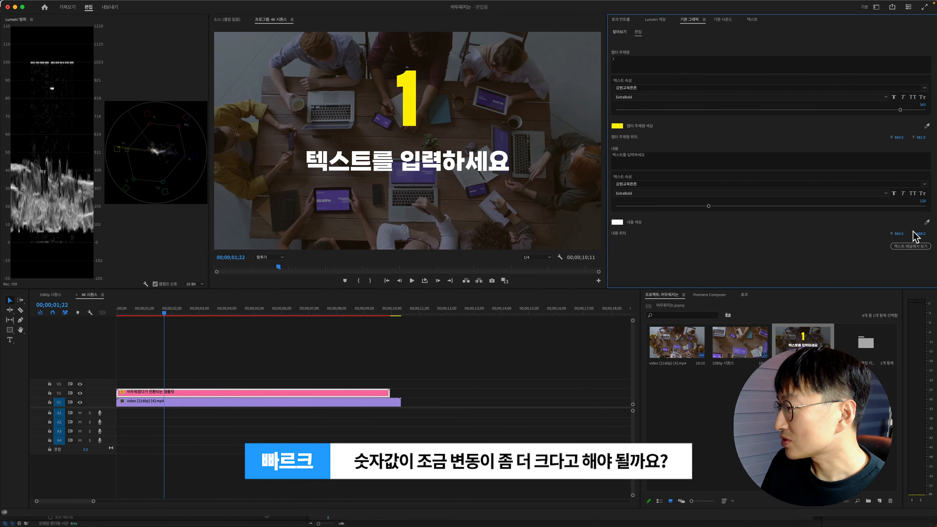
mouse_move(926, 237)
left_mouse_down()
mouse_move(910, 236)
mouse_move(935, 237)
mouse_move(909, 237)
left_mouse_up()
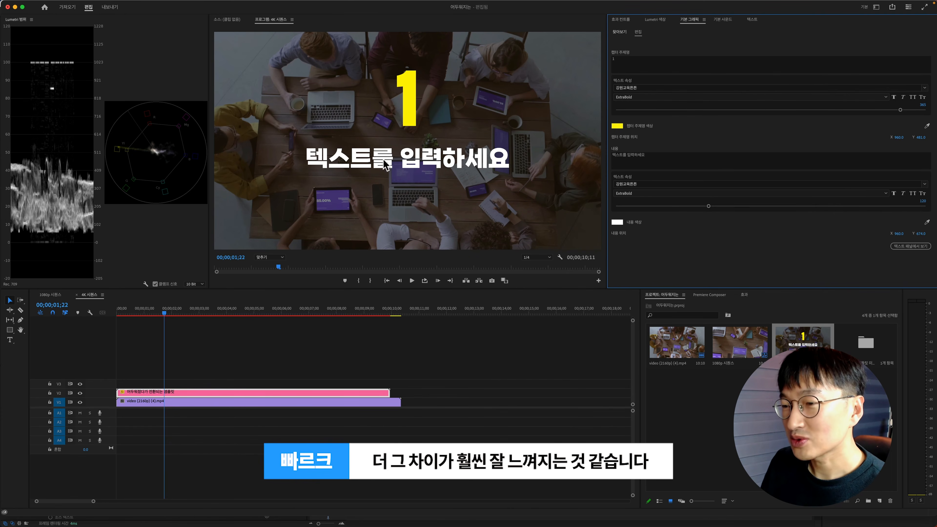